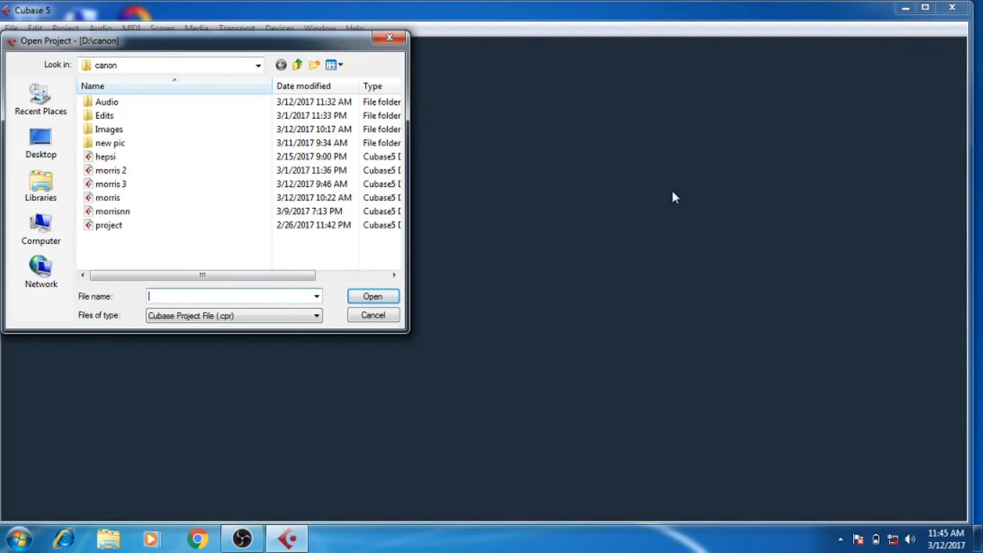
- Open the morris project from the canon folder and remove its Audio 01 and YAMAHA S90ES Piano tracks
left_click(137, 197)
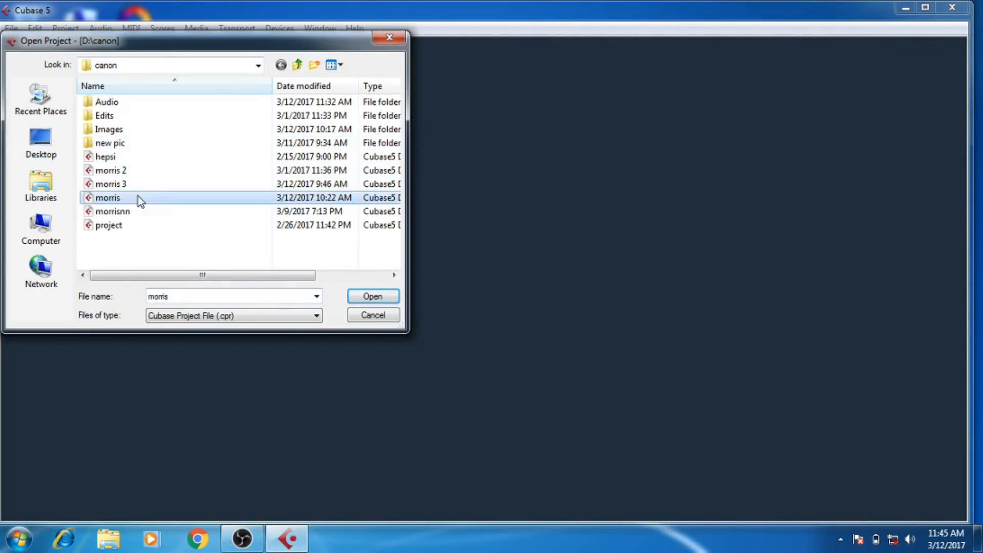
left_click(392, 299)
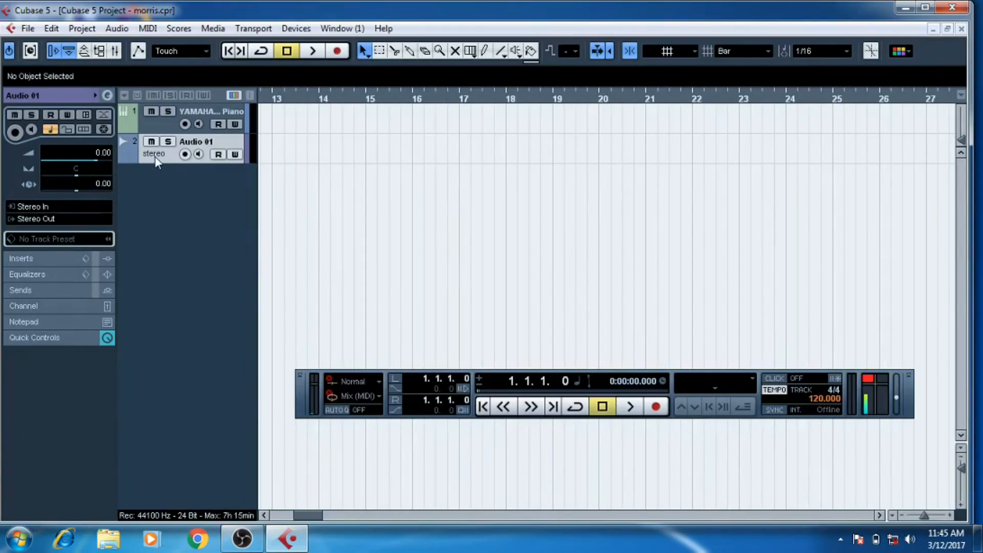
right_click(154, 156)
left_click(225, 219)
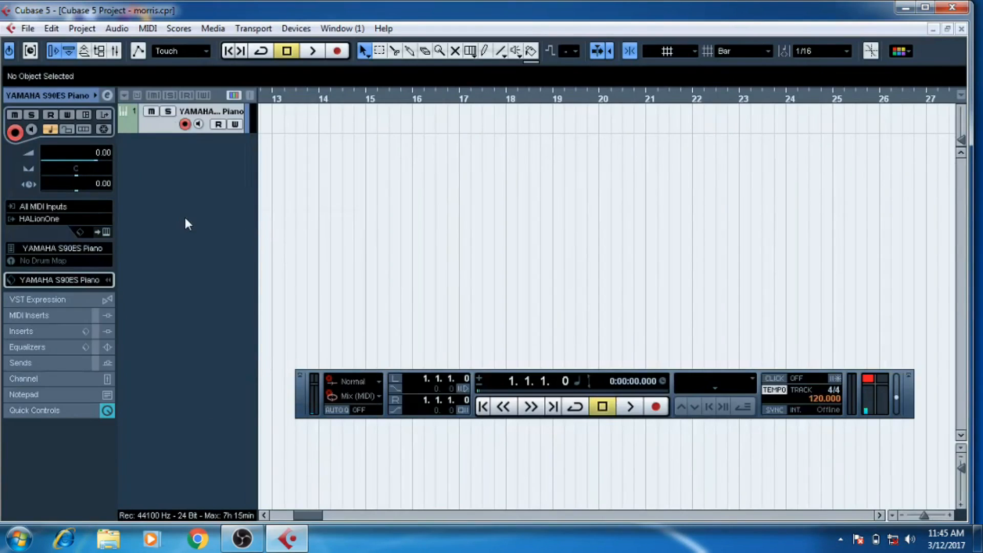
right_click(160, 128)
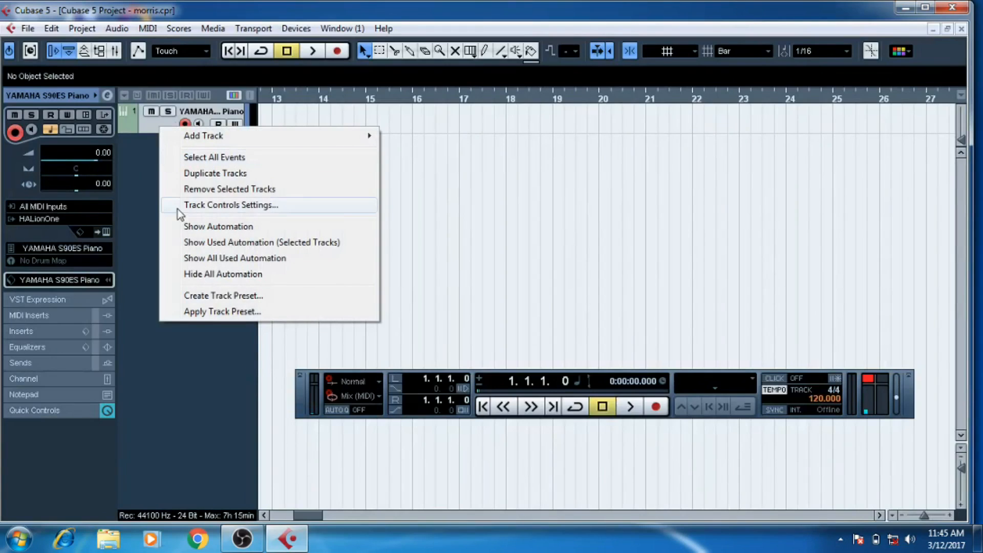
left_click(208, 189)
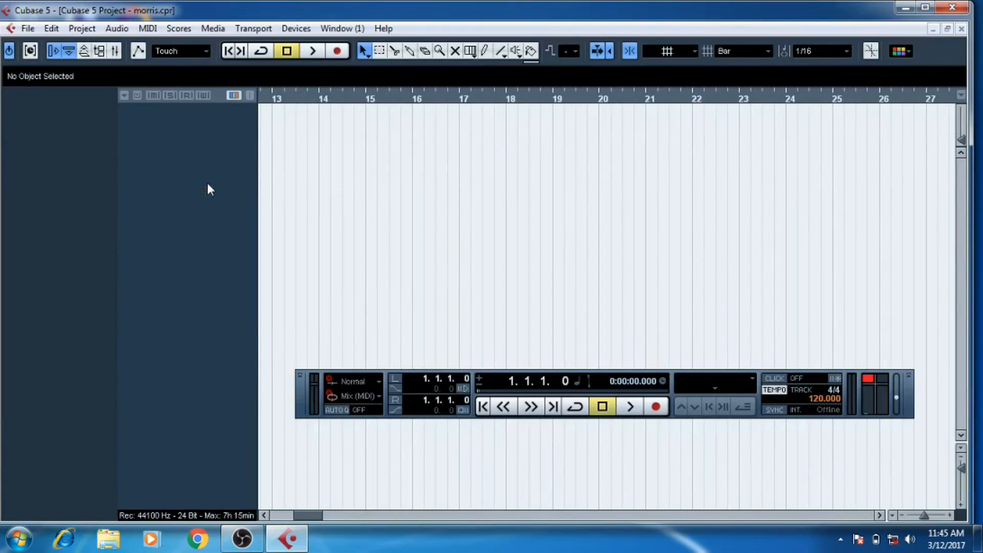
- Start adding one instrument track with preset browsing turned on
right_click(190, 126)
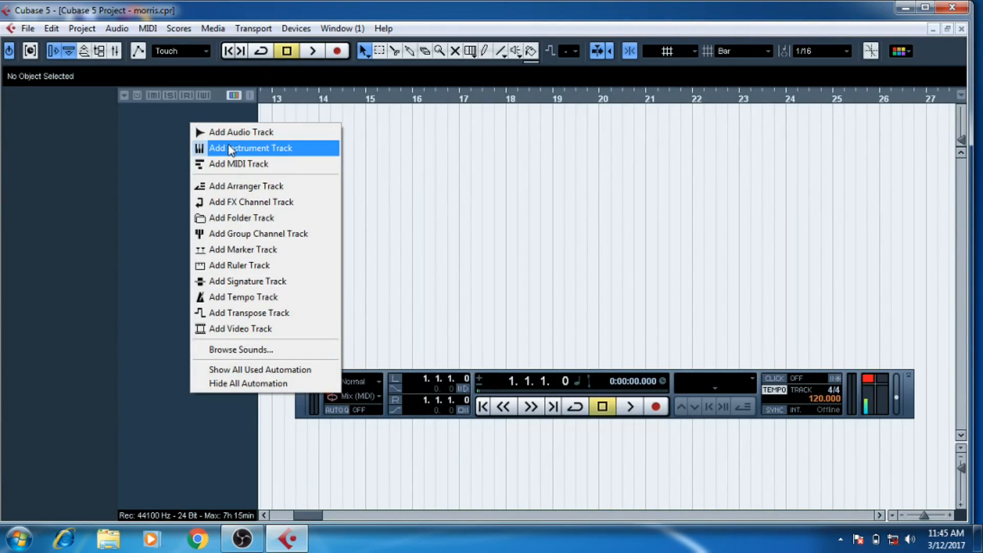
left_click(229, 148)
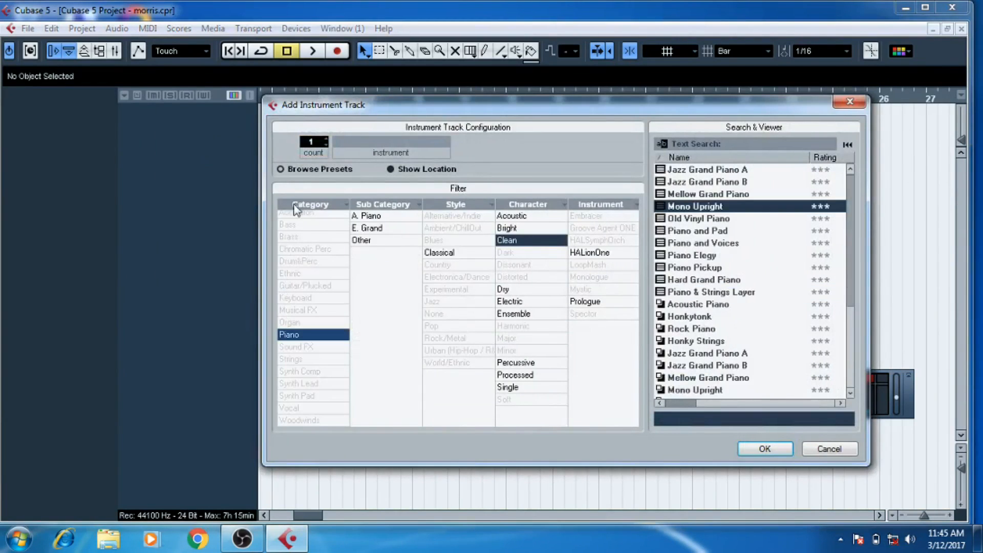
left_click(283, 170)
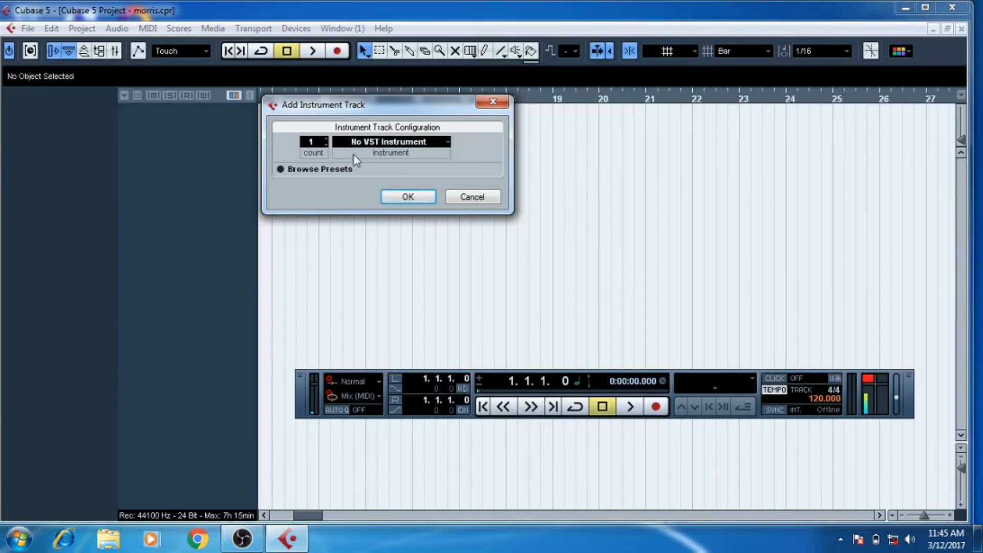
left_click(281, 169)
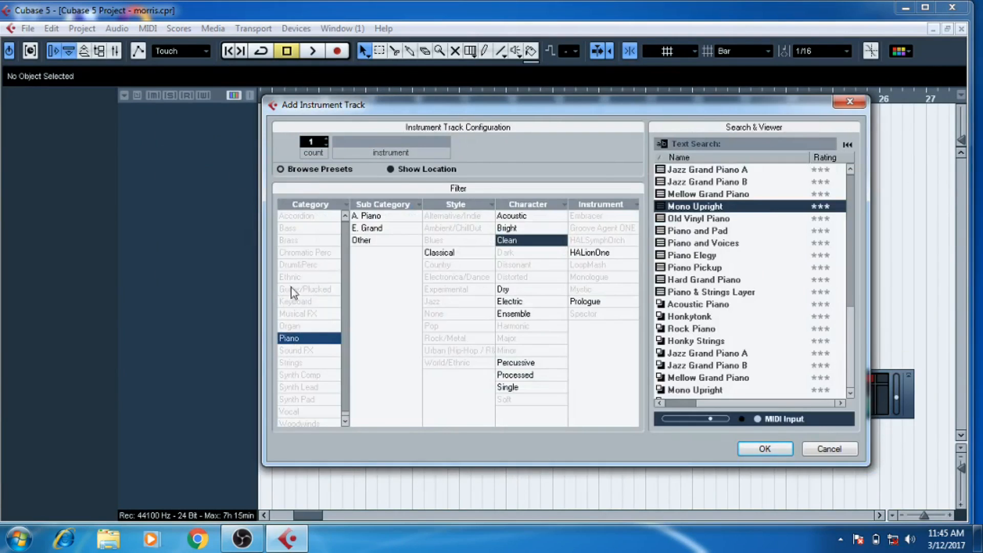
- Browse the Keyboard and Drum&Perc preset categories and try the Big 80s Kit and Hip Hop Kit 4 presets
left_click(292, 304)
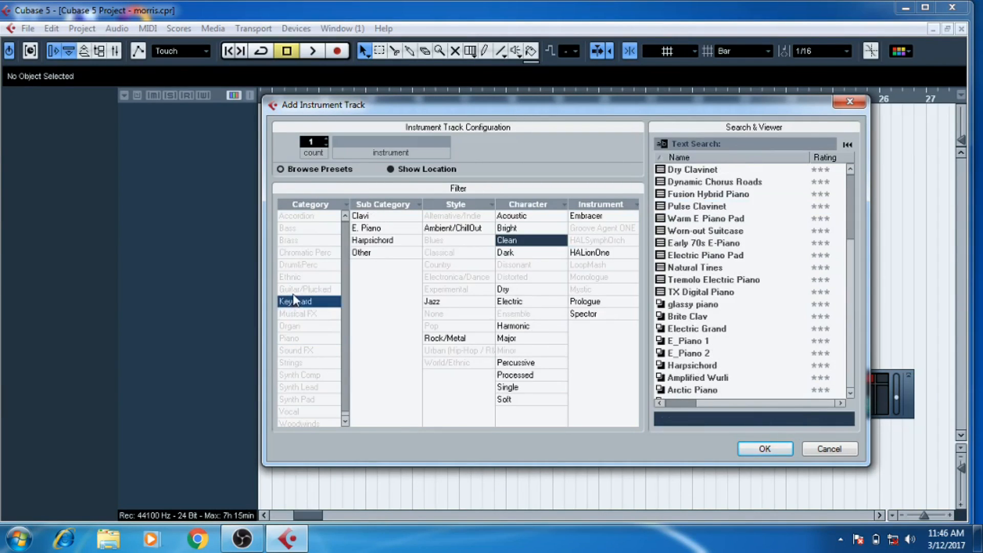
left_click(295, 292)
left_click(295, 303)
left_click(296, 280)
left_click(297, 265)
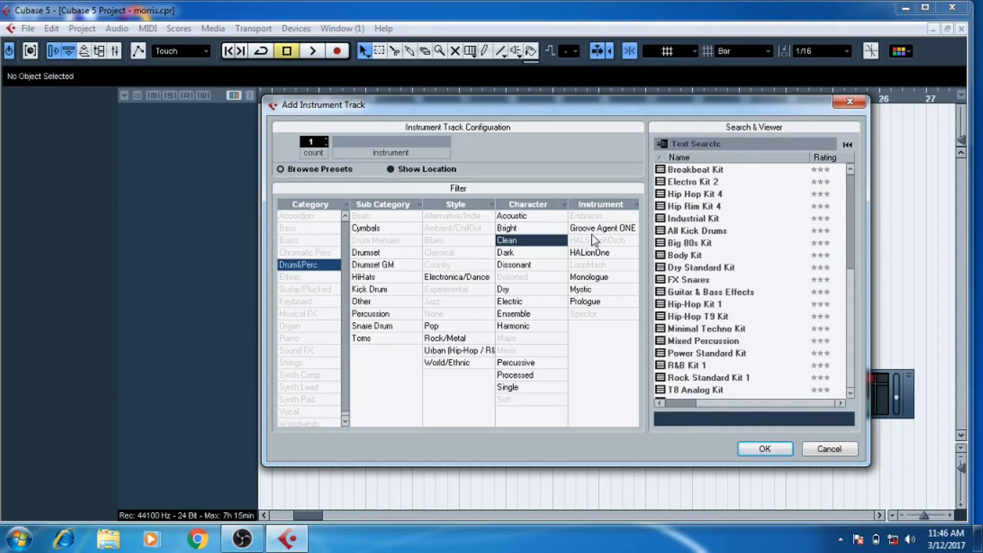
left_click(688, 244)
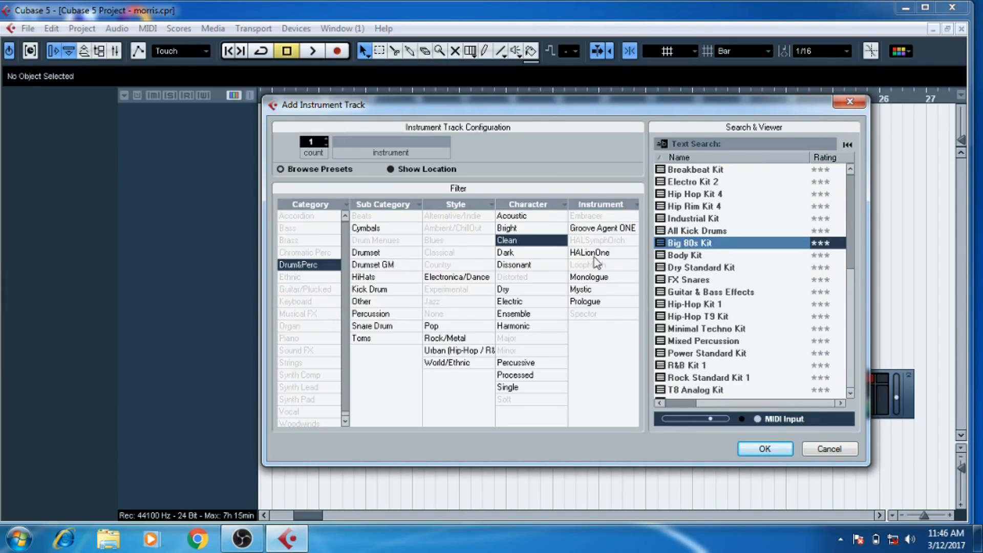
left_click(713, 196)
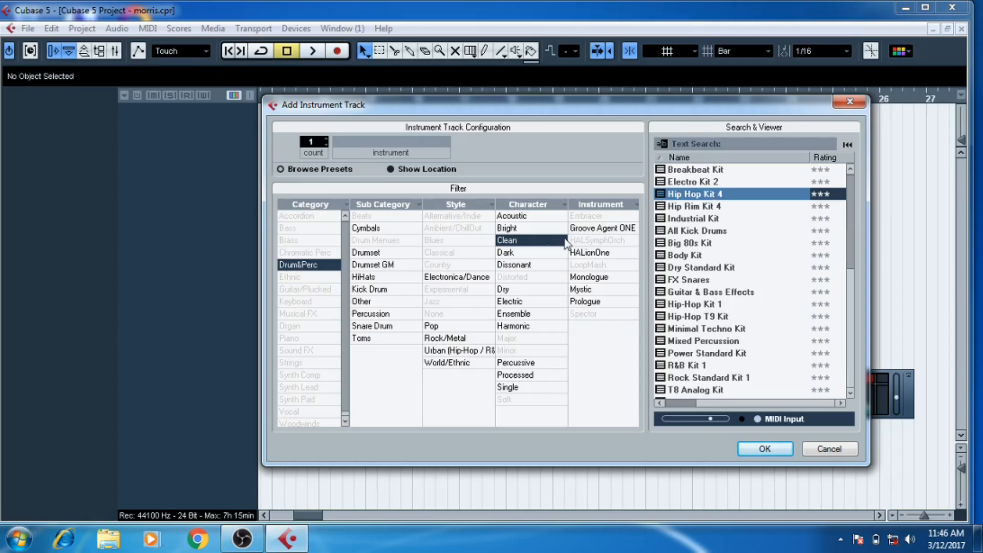
- Filter the presets to the Piano category and try the Acoustic Piano and Piano & Strings Layer presets
left_click(292, 339)
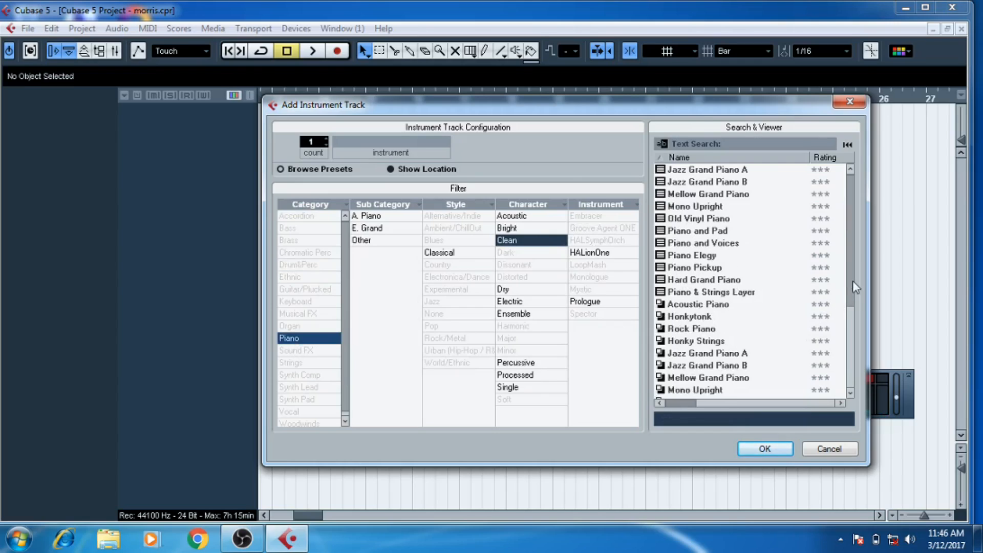
left_click(734, 305)
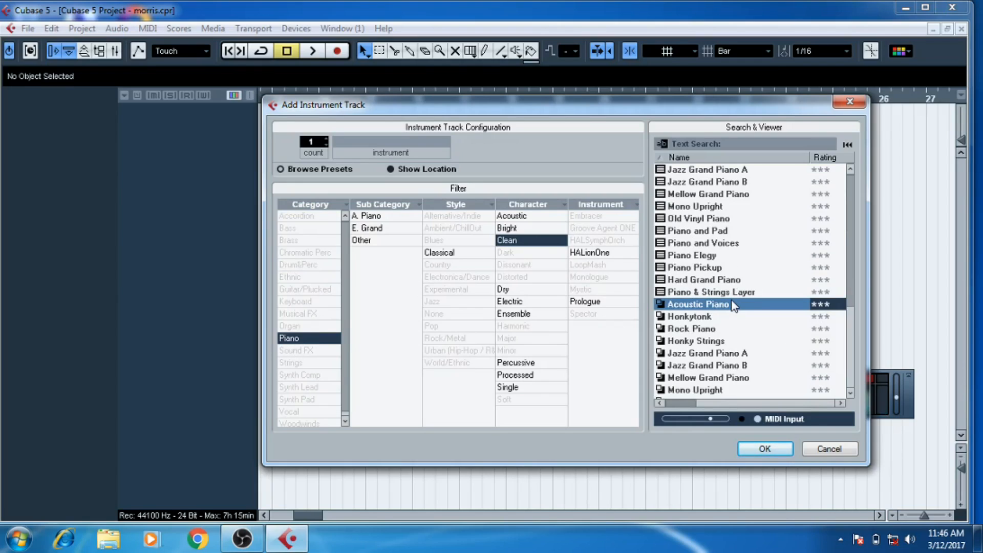
right_click(727, 292)
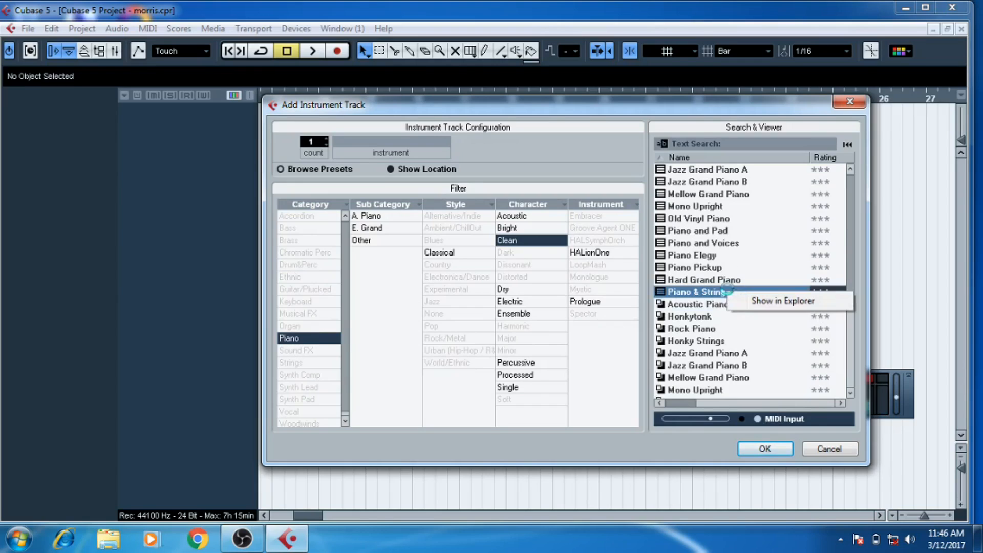
left_click(692, 296)
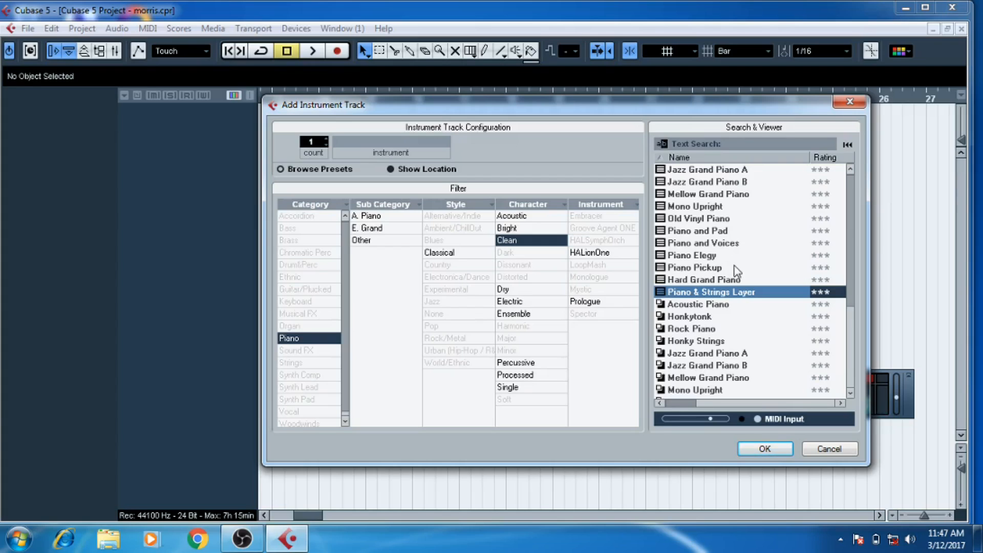
- Filter the presets to the Musical FX category and add the instrument track with the Crystal preset
left_click(336, 303)
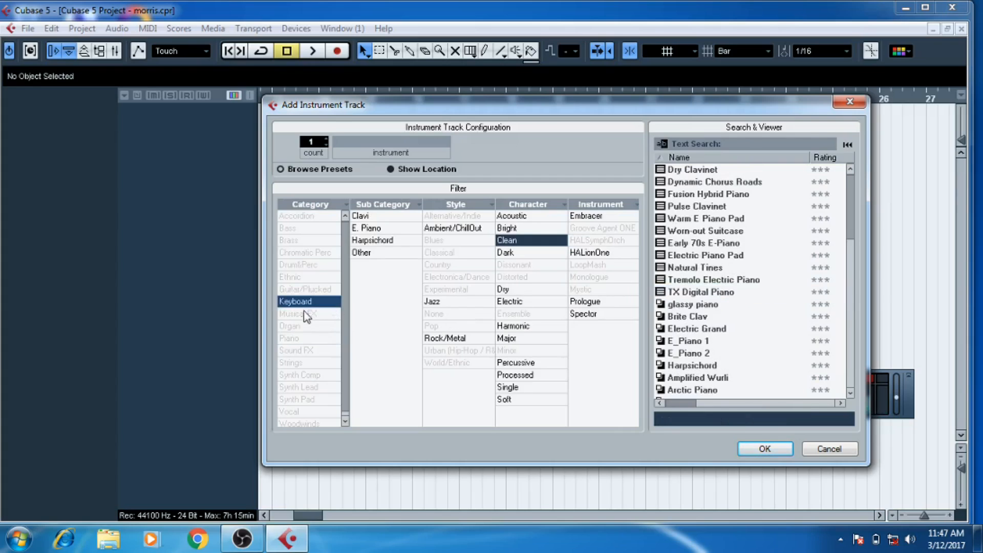
left_click(307, 315)
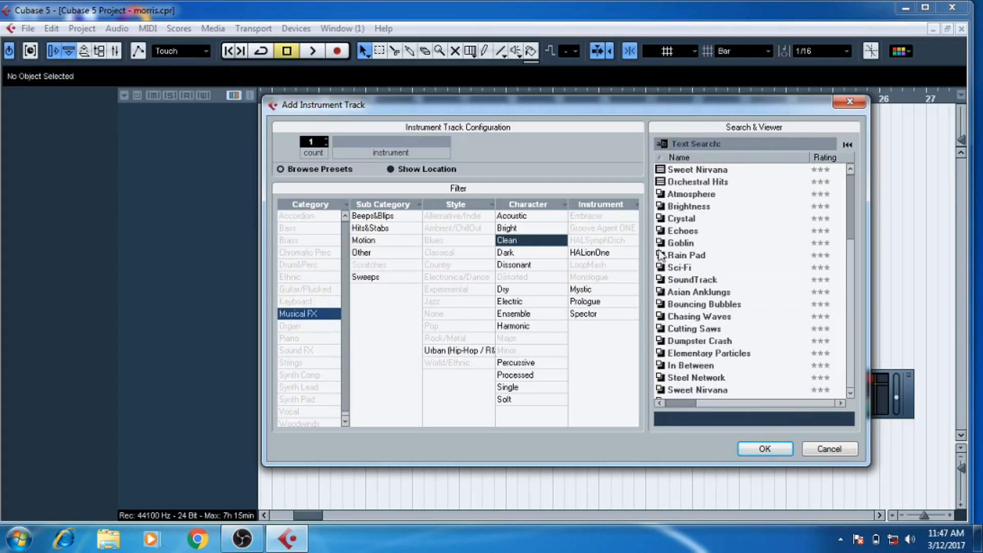
left_click(733, 221)
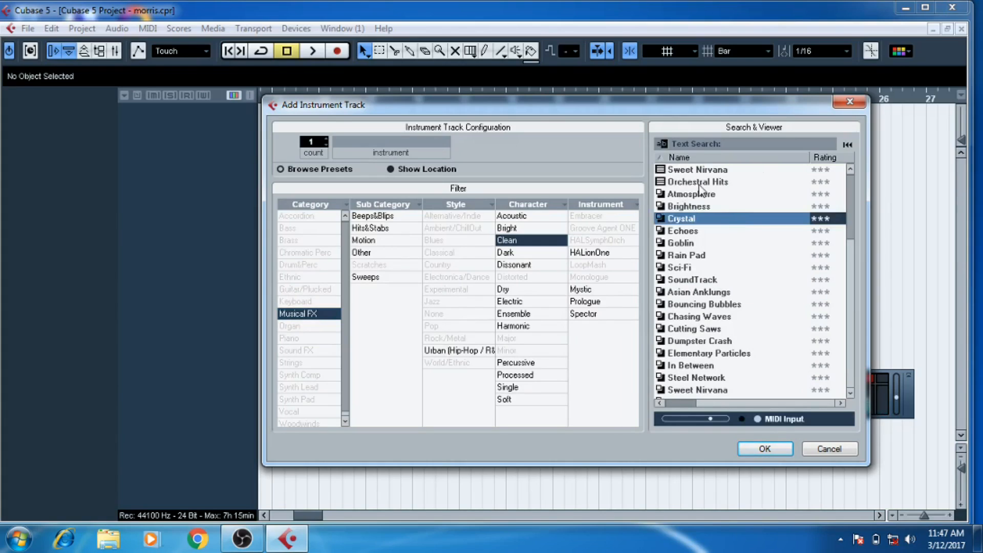
left_click(773, 451)
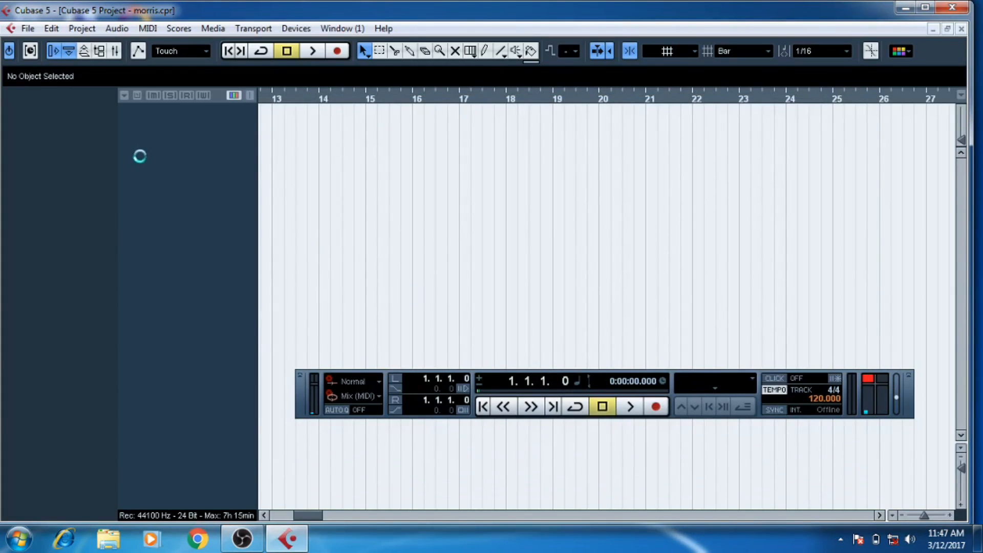
right_click(187, 188)
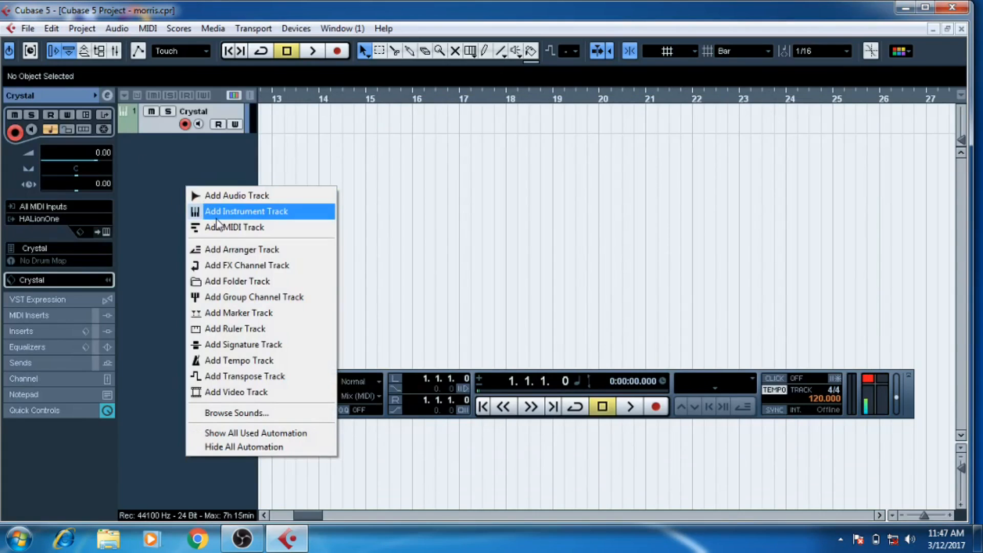
left_click(235, 196)
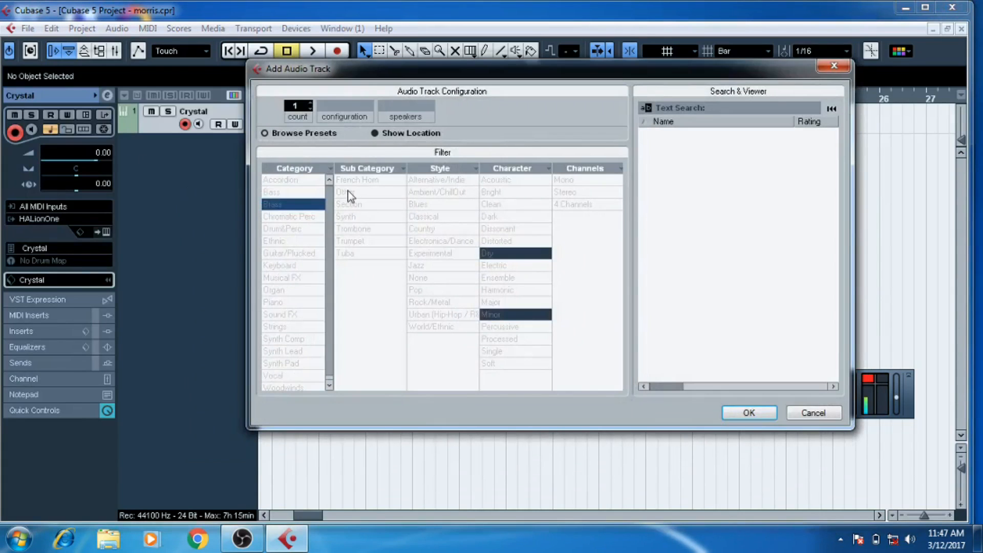
left_click(287, 136)
left_click(283, 135)
left_click(815, 414)
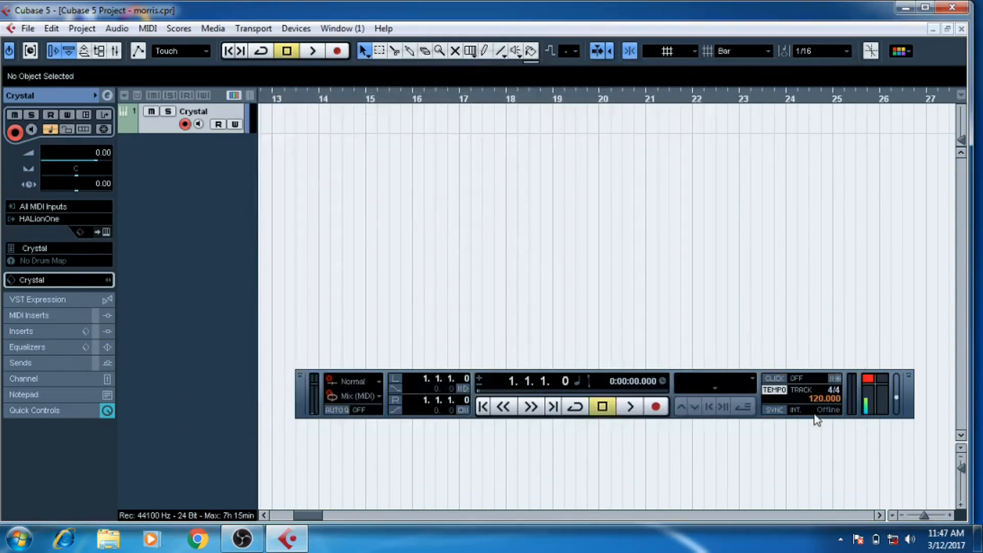
right_click(209, 202)
left_click(228, 240)
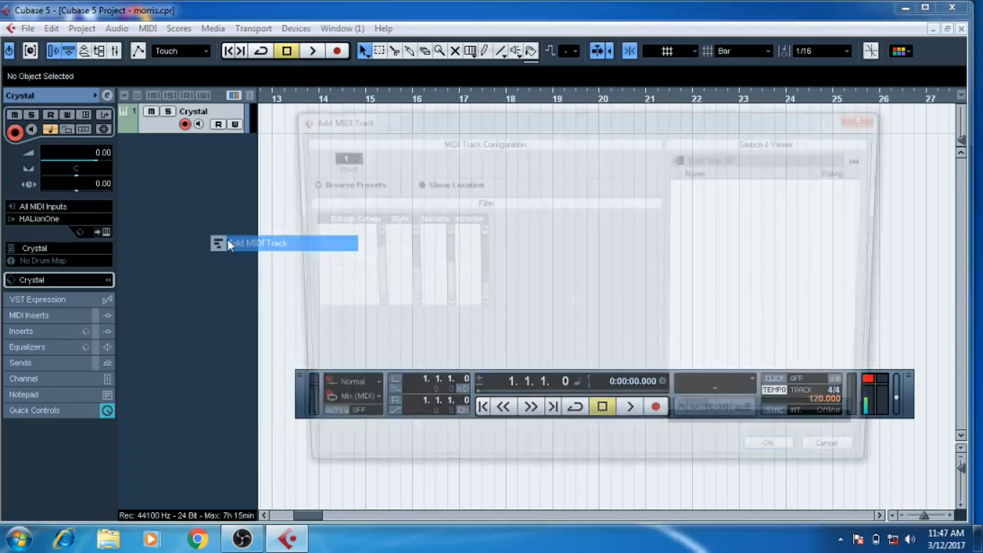
left_click(720, 208)
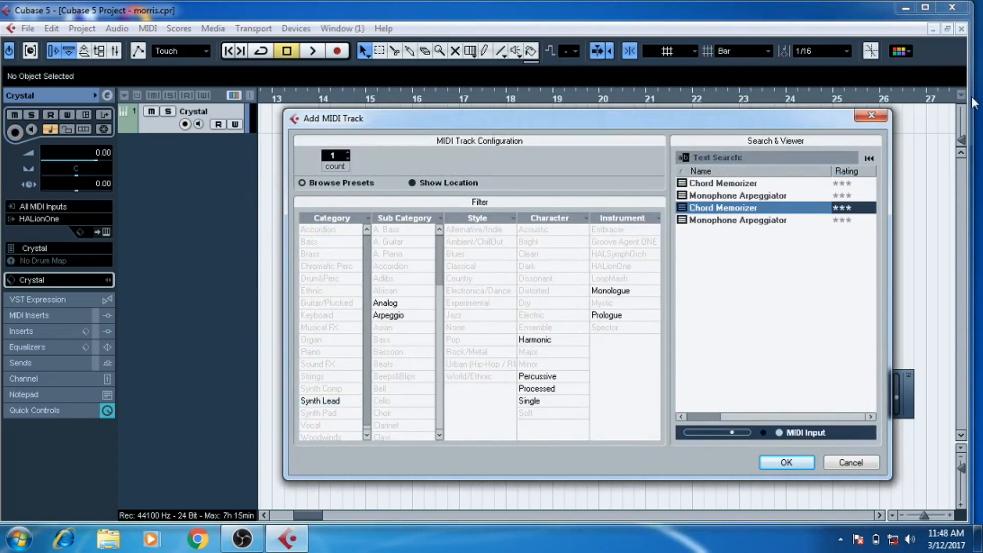
left_click(871, 116)
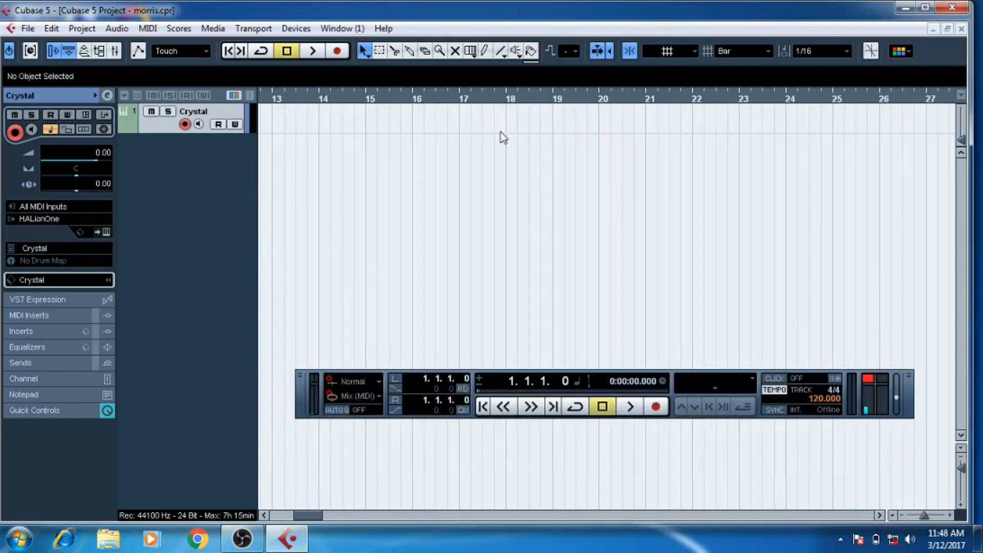
right_click(174, 148)
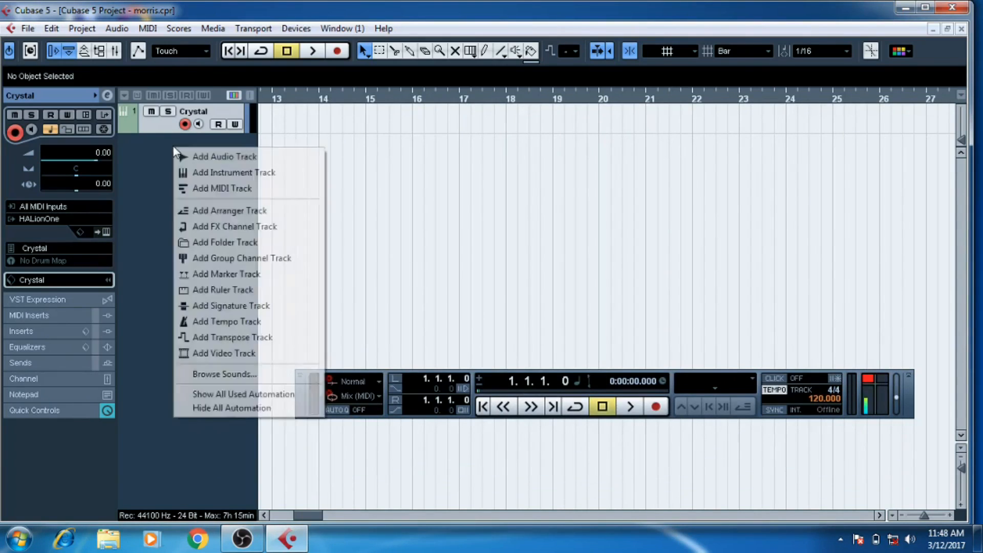
left_click(174, 148)
right_click(174, 149)
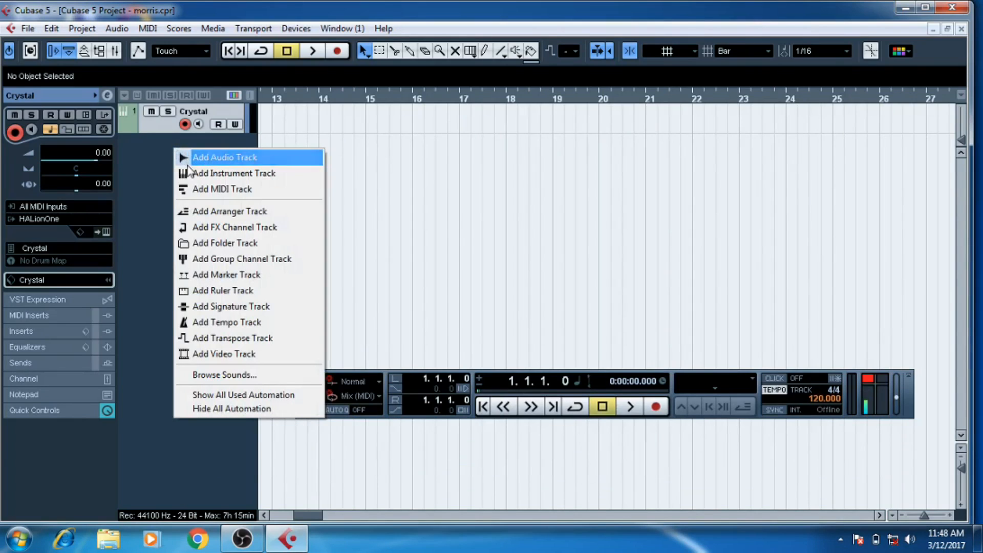
left_click(186, 158)
left_click(273, 133)
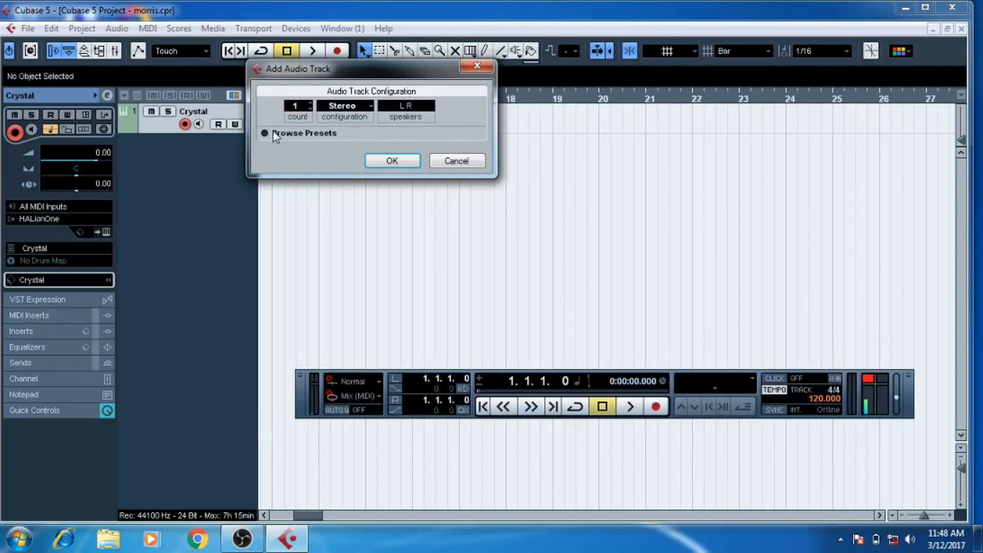
left_click(476, 66)
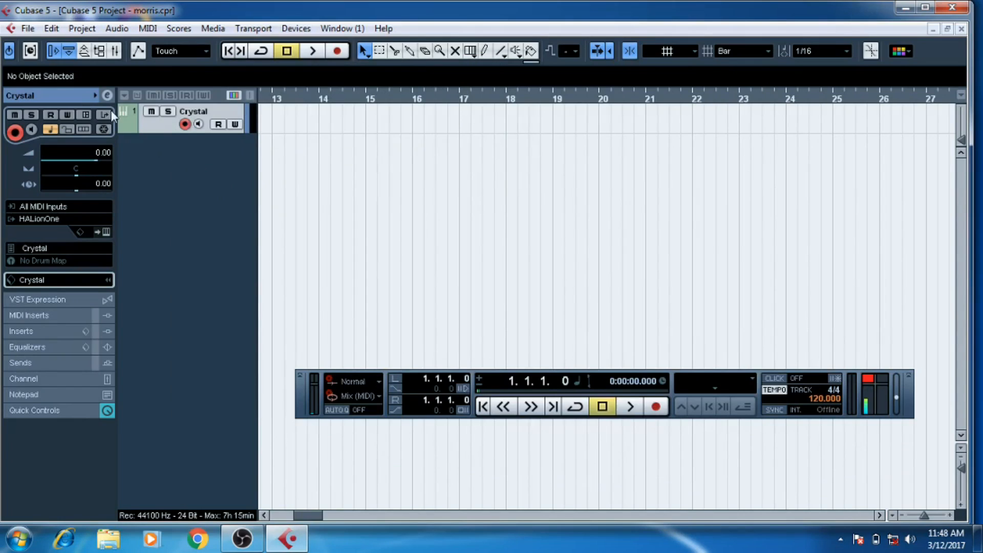
- Rename the Crystal instrument track to "my sound"
double_click(70, 97)
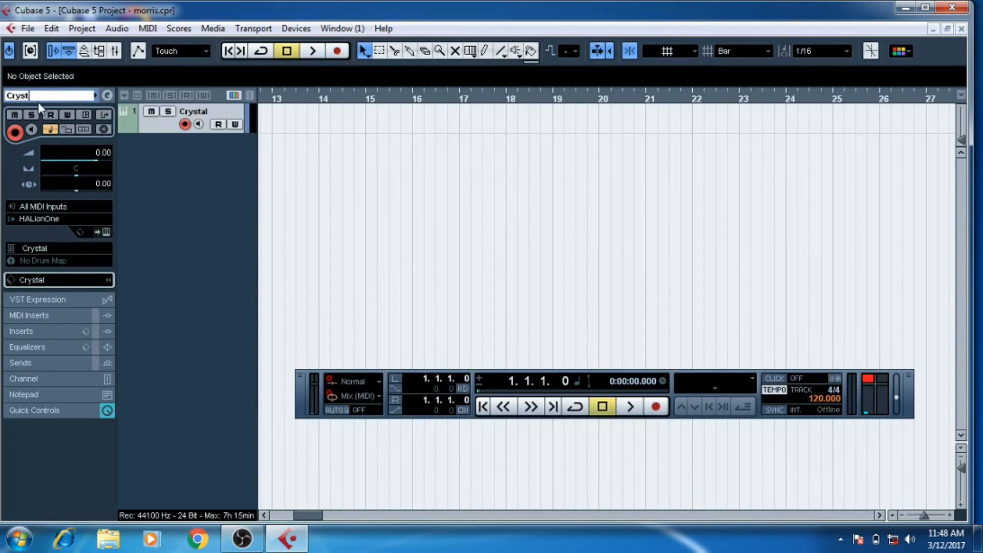
type("my sound")
key("Return")
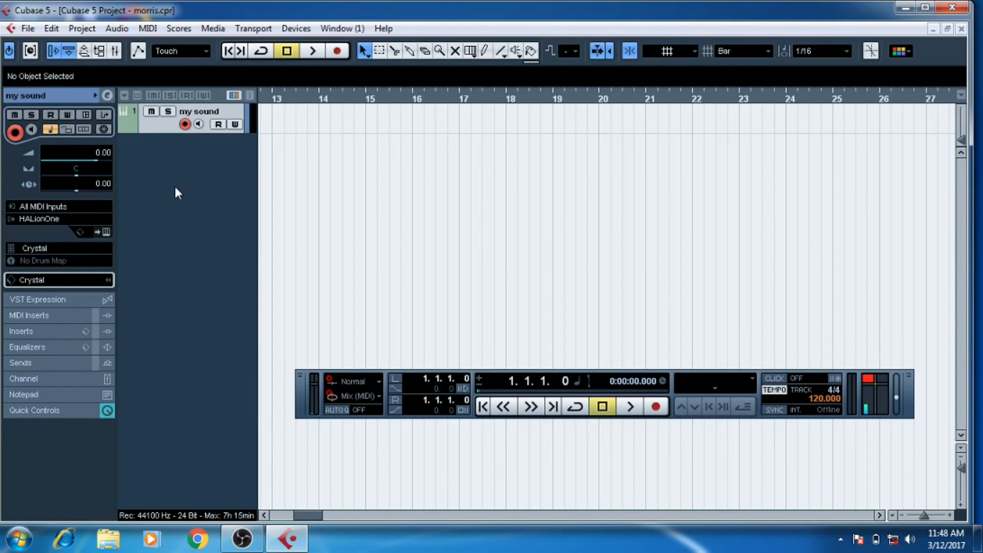
- Start creating a track preset from the "my sound" track, tagged with category Bass and character Dark
right_click(152, 129)
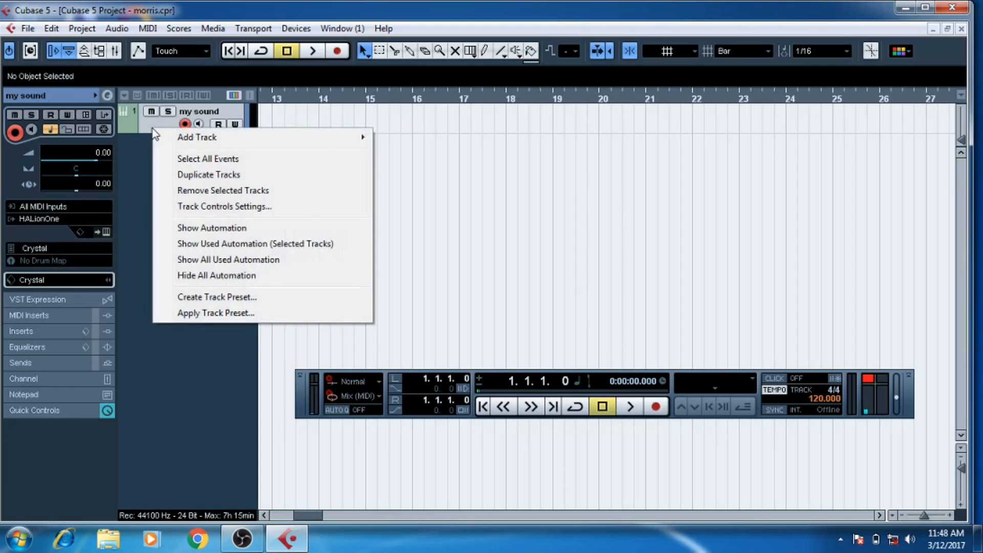
left_click(209, 313)
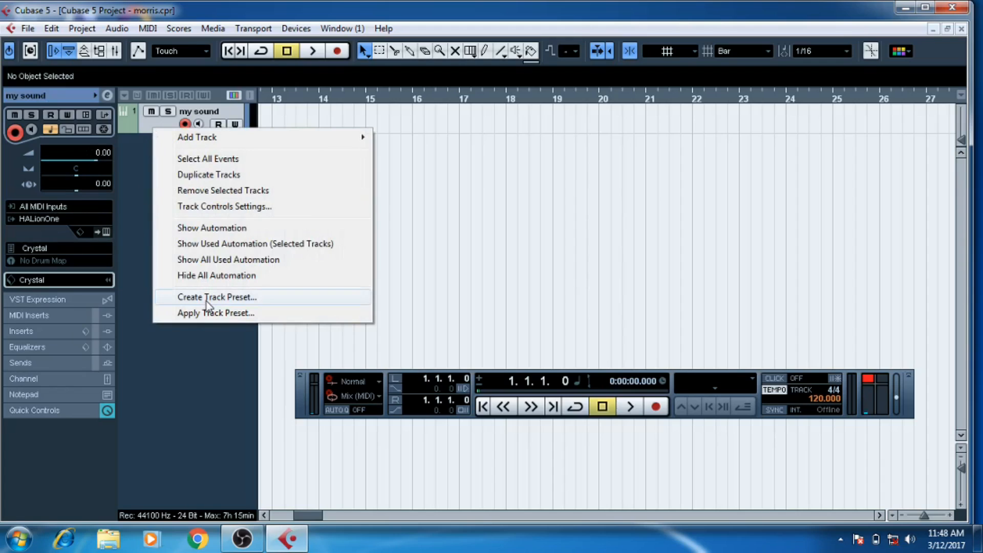
left_click(207, 298)
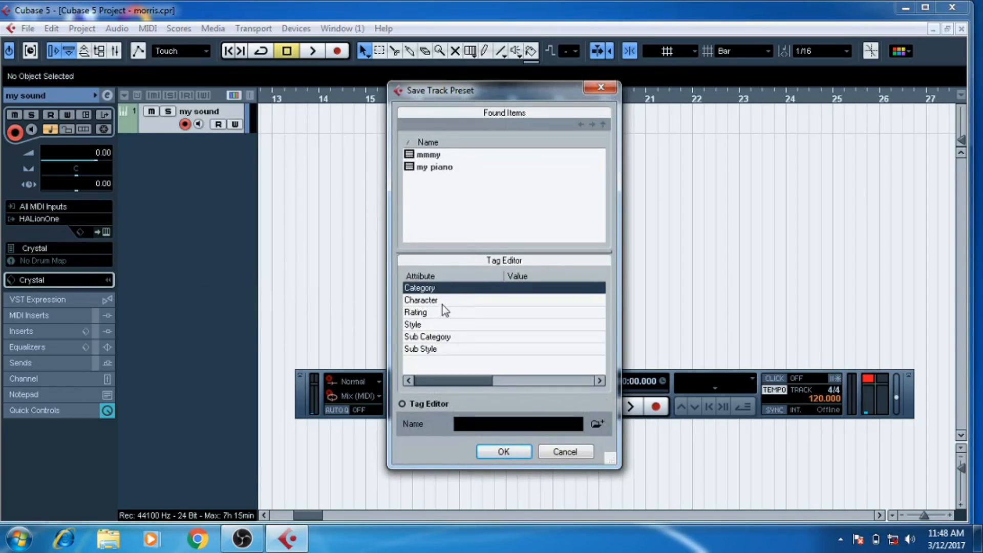
left_click(533, 287)
left_click(538, 296)
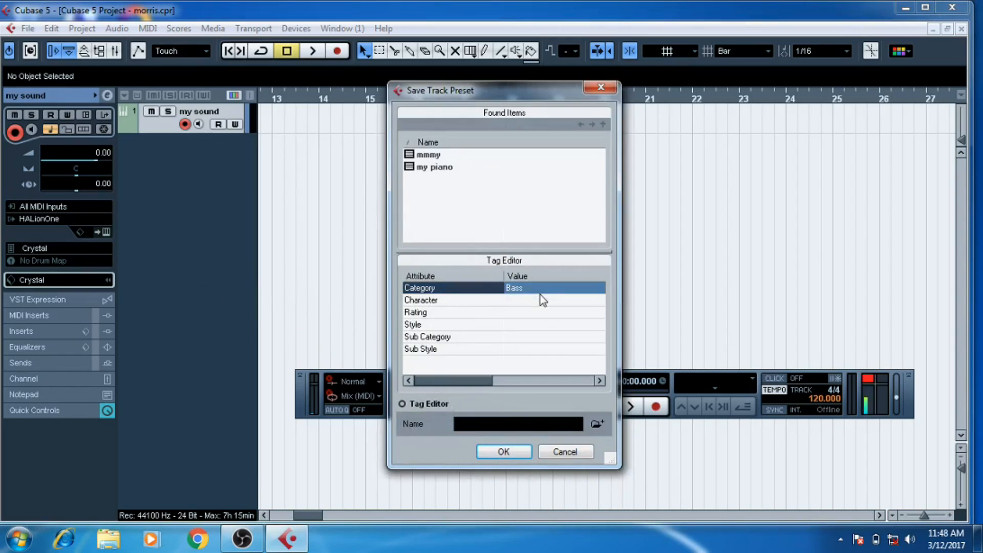
left_click(538, 300)
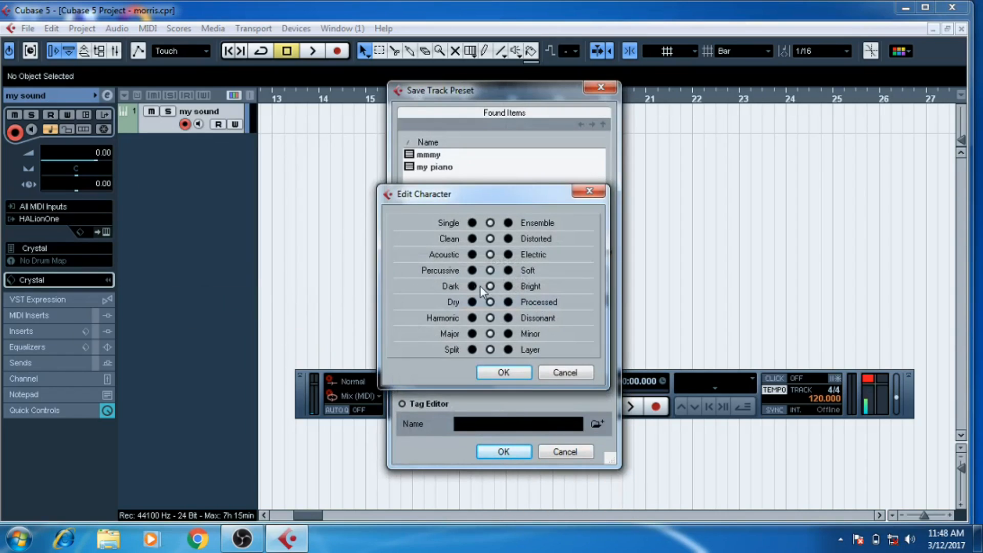
left_click(472, 286)
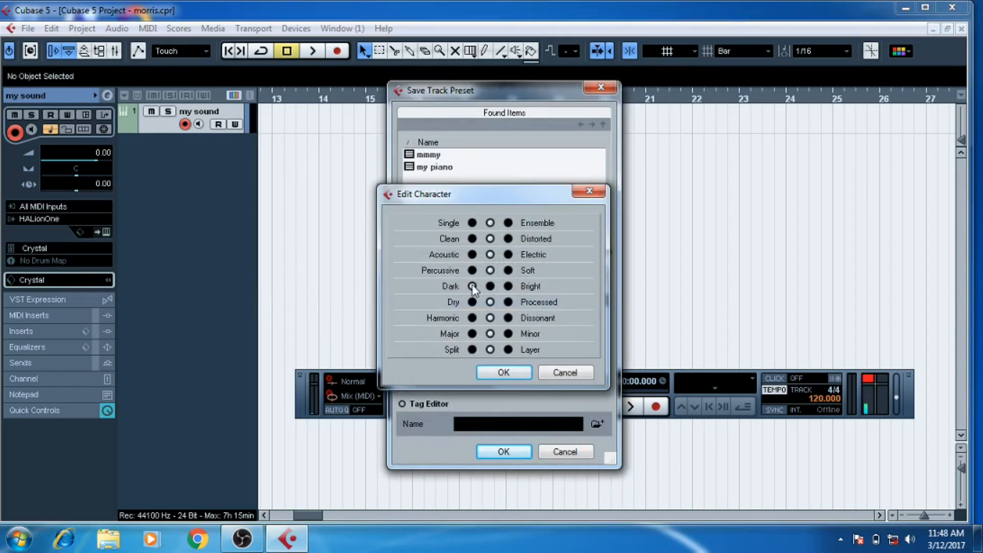
left_click(504, 373)
- Set the preset's sub category to Accordion, enter the name "mhjh", and discard the track preset
left_click(526, 336)
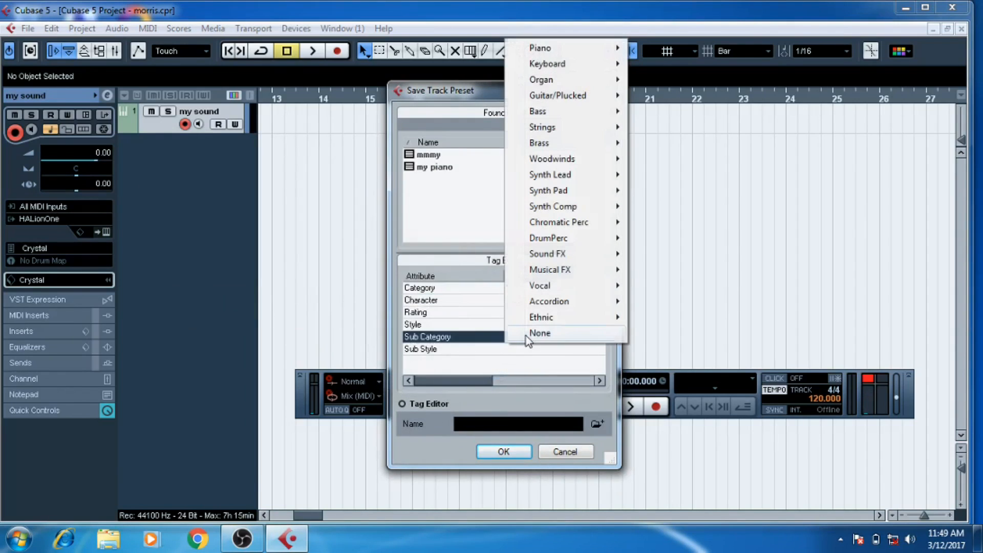
mouse_move(551, 307)
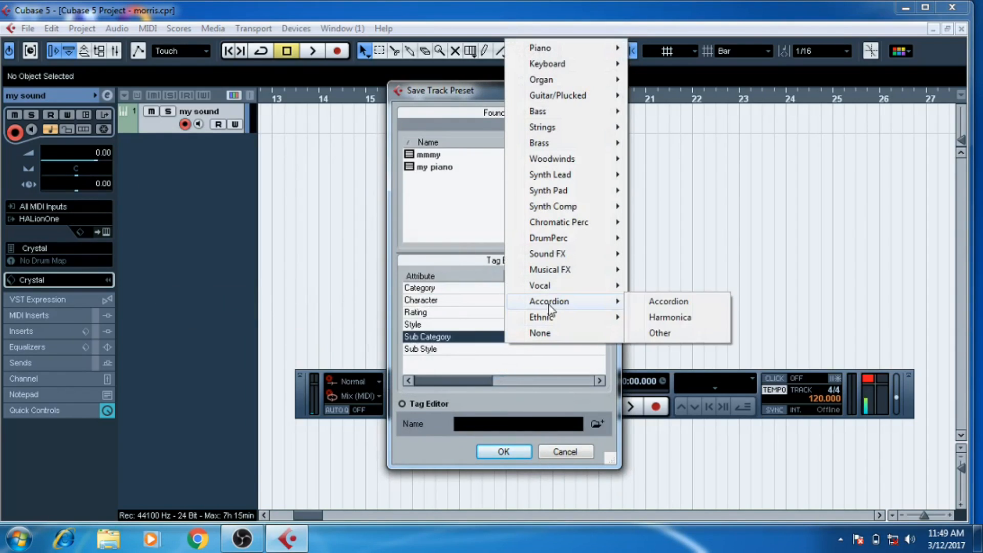
left_click(661, 302)
left_click(509, 351)
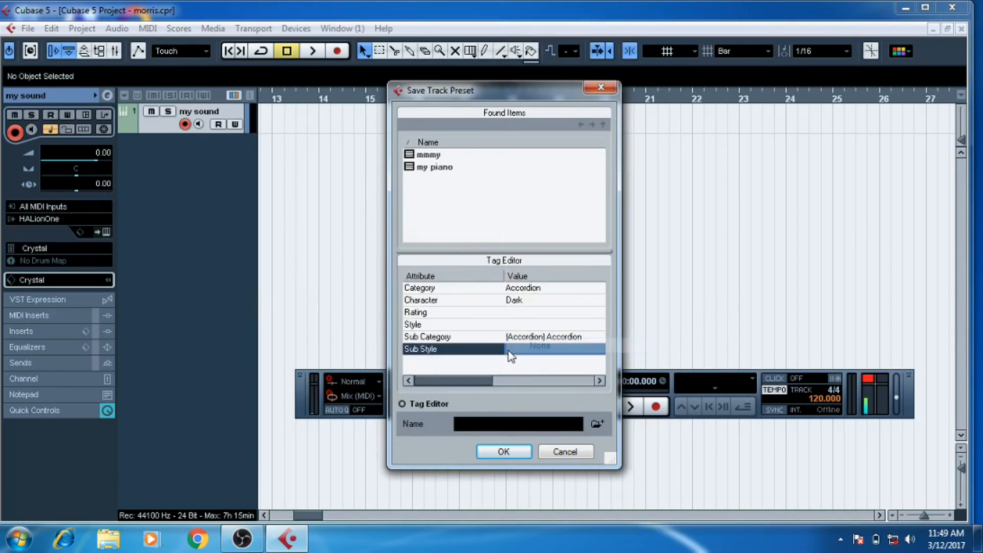
left_click(480, 429)
type("mhjh")
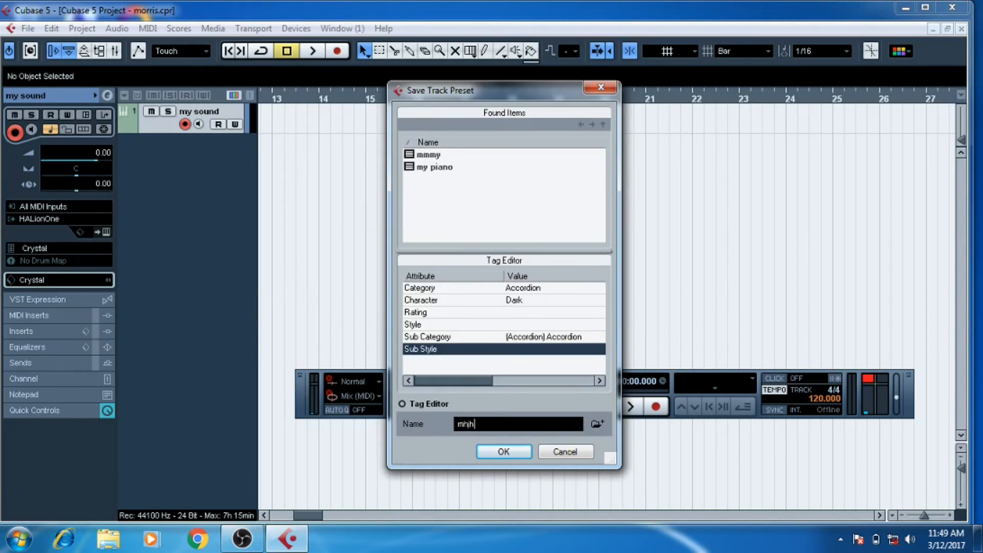
left_click(546, 454)
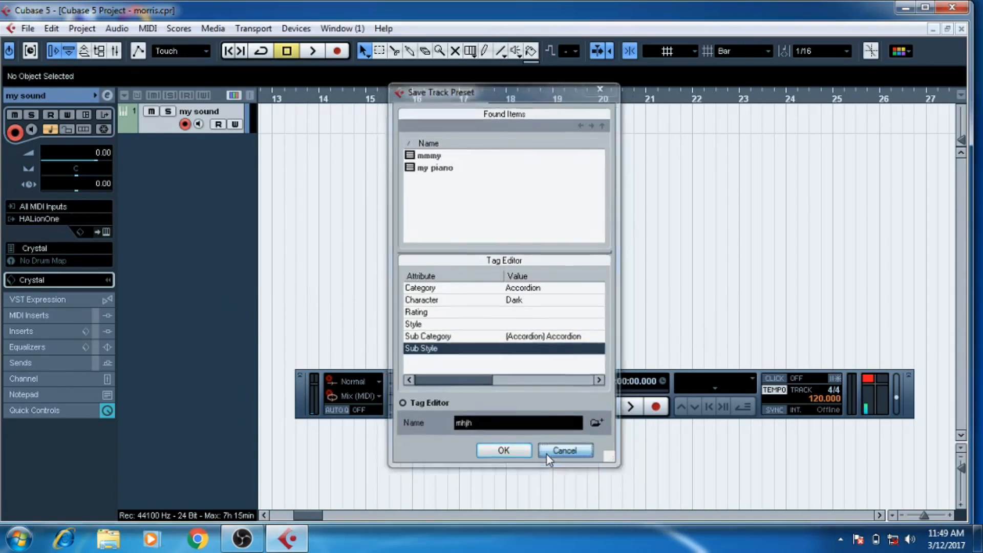
right_click(163, 174)
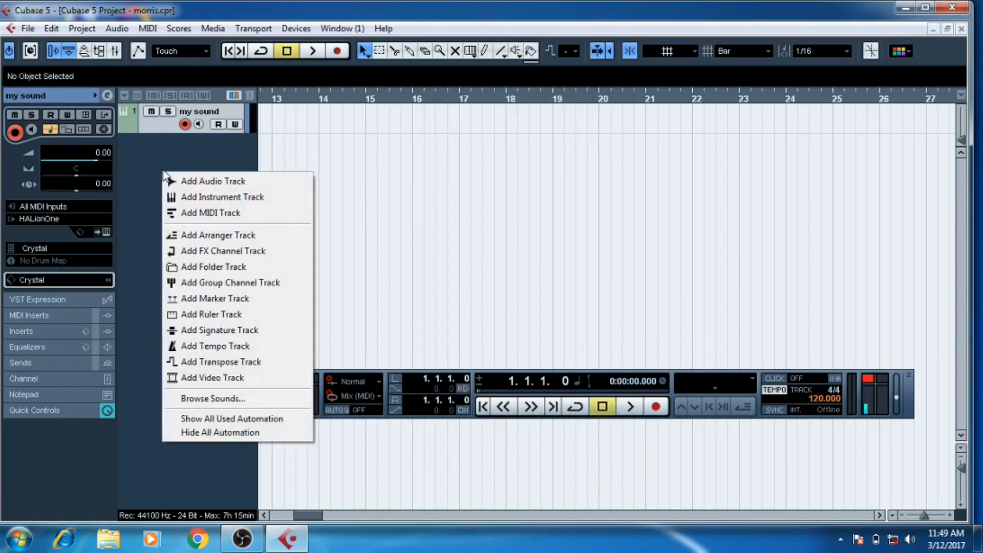
right_click(156, 126)
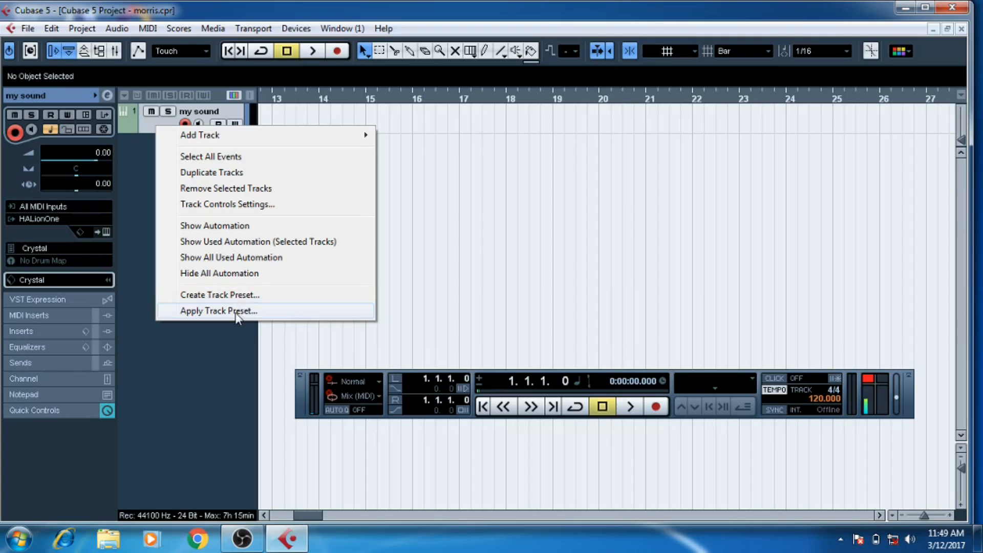
left_click(122, 231)
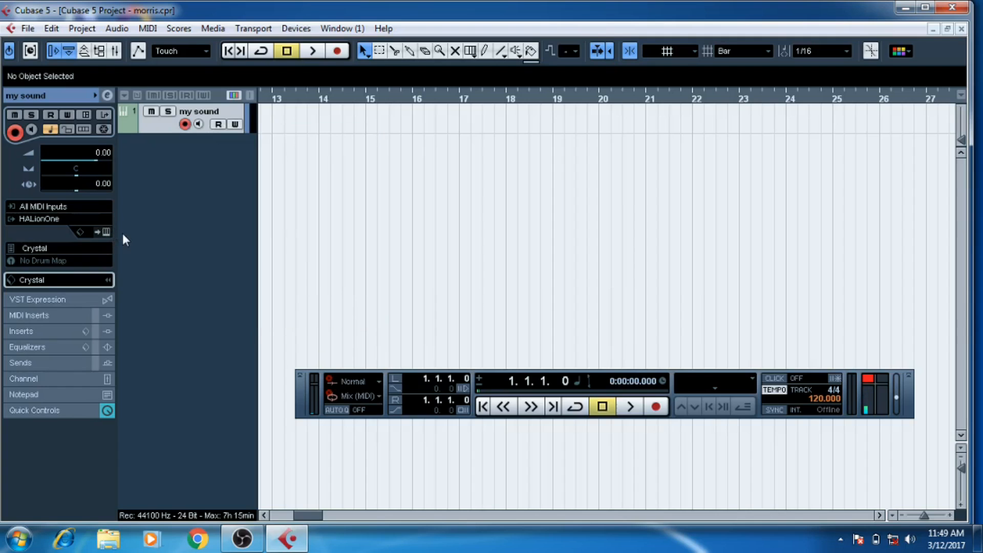
- Add a second instrument track using the Crystal preset
right_click(122, 233)
left_click(165, 260)
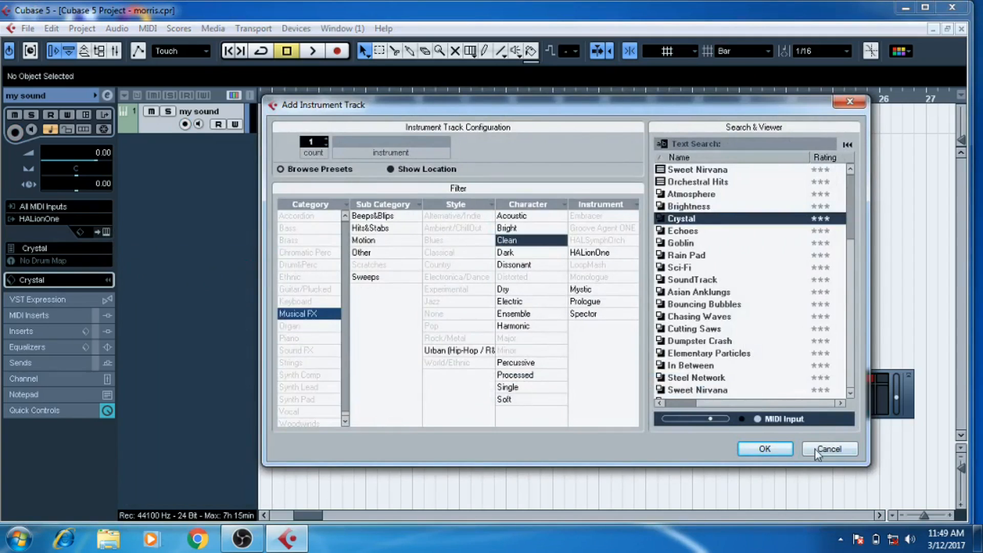
left_click(765, 449)
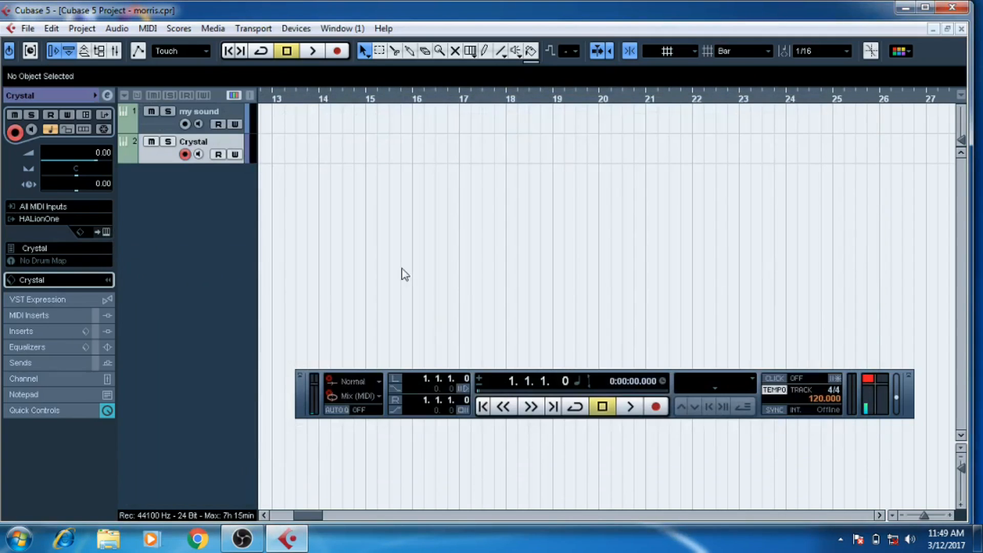
- Apply the "my piano" track preset to the Crystal track and close the preset browser
right_click(154, 154)
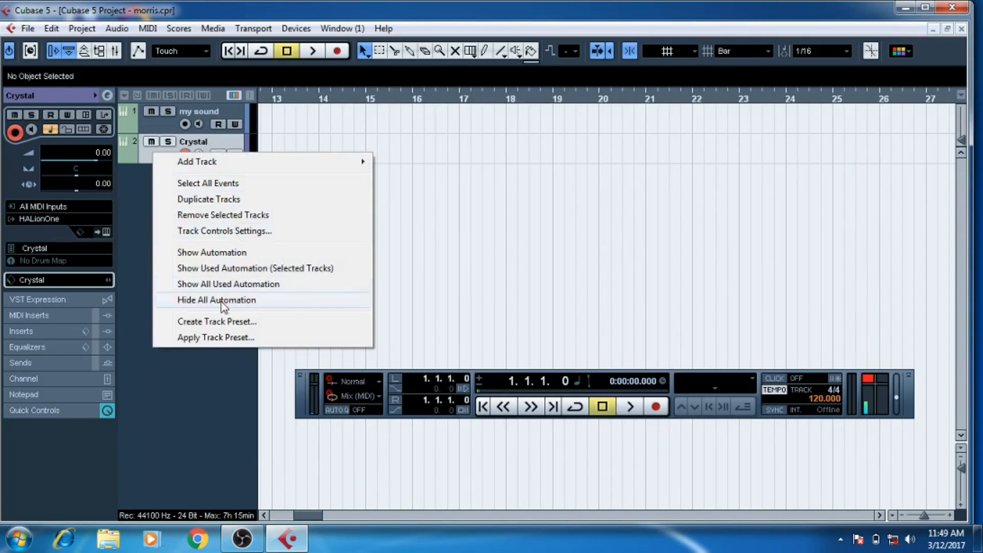
left_click(220, 337)
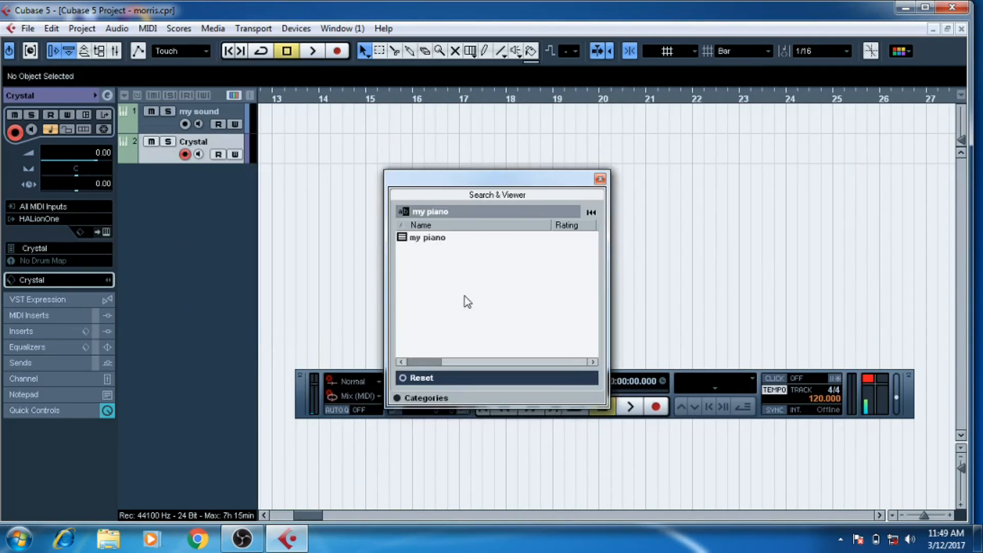
left_click(428, 240)
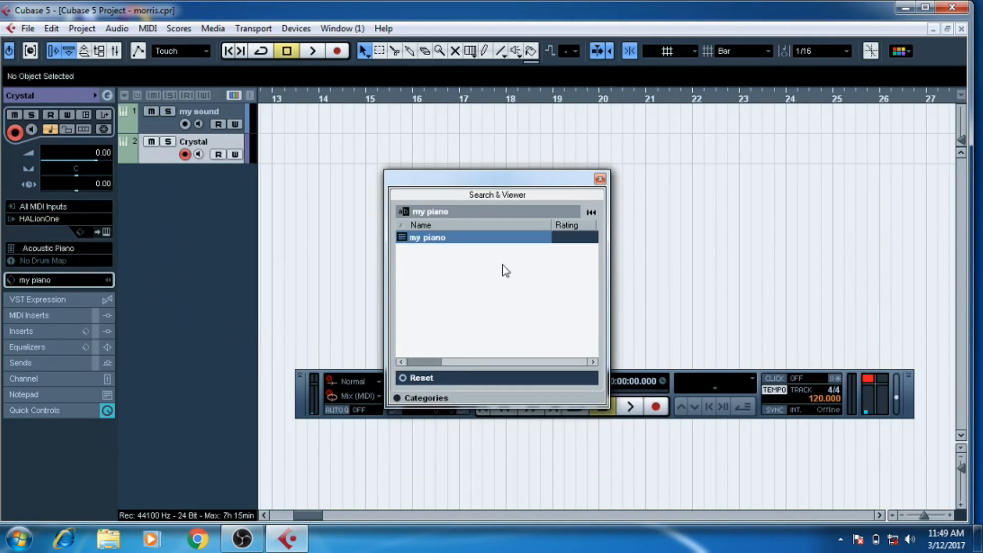
left_click(600, 178)
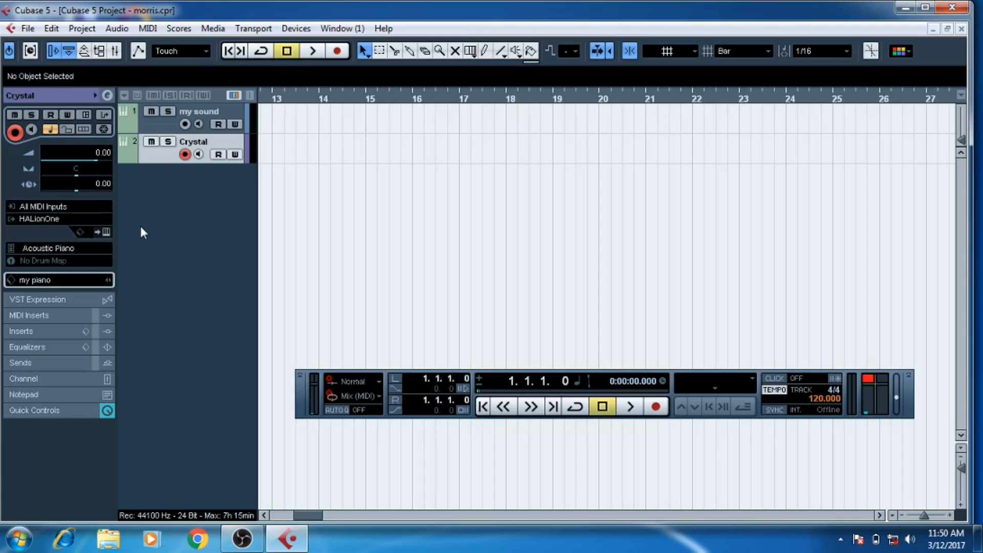
right_click(174, 216)
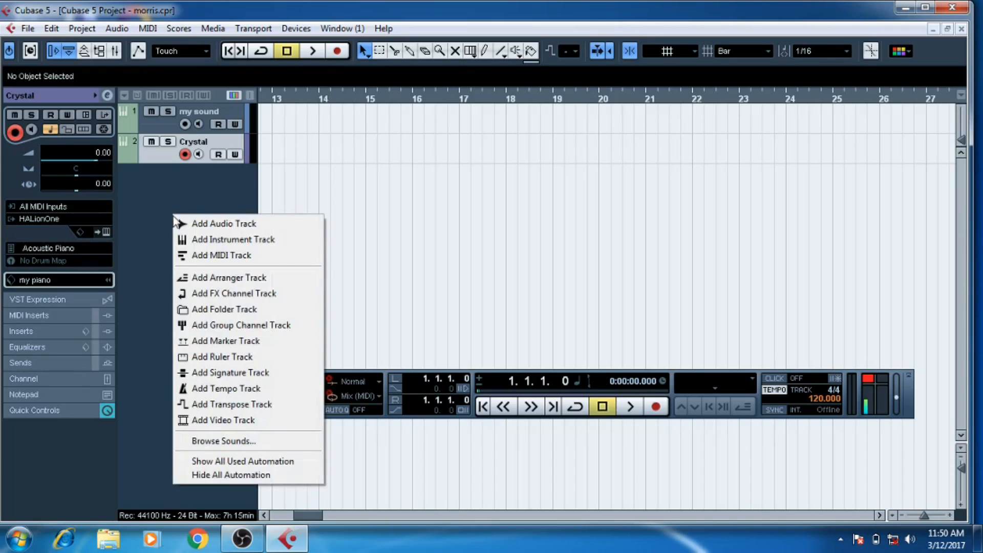
left_click(180, 223)
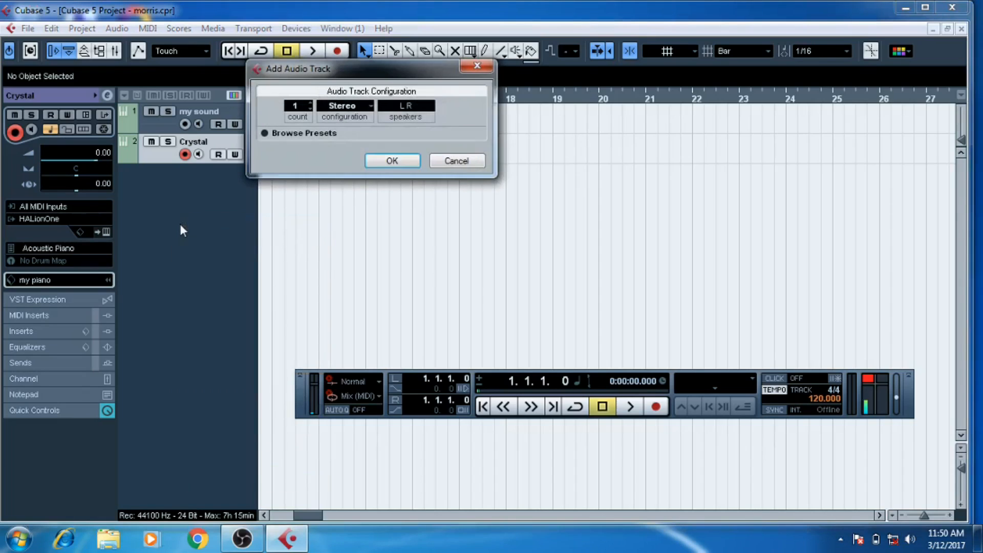
left_click(322, 134)
left_click(321, 133)
left_click(442, 162)
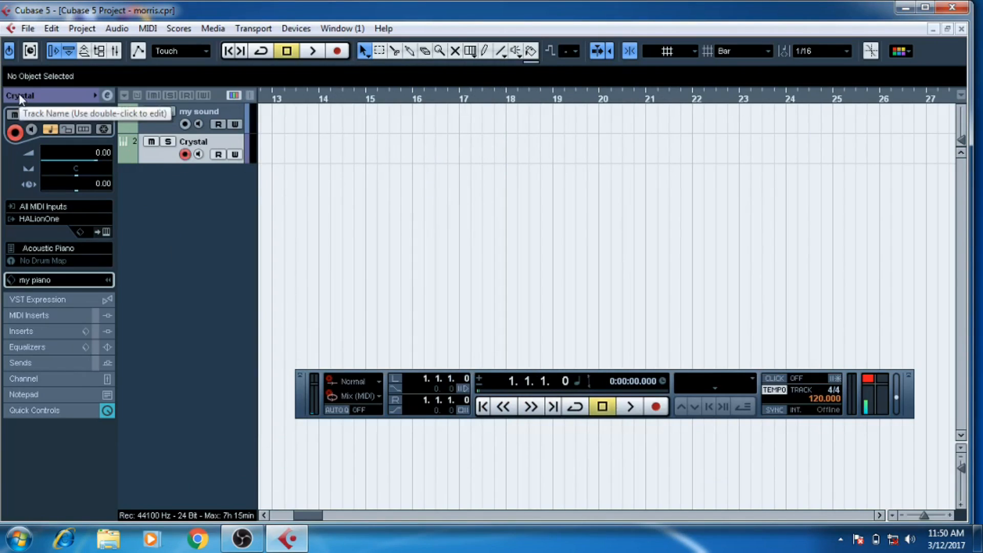
right_click(147, 155)
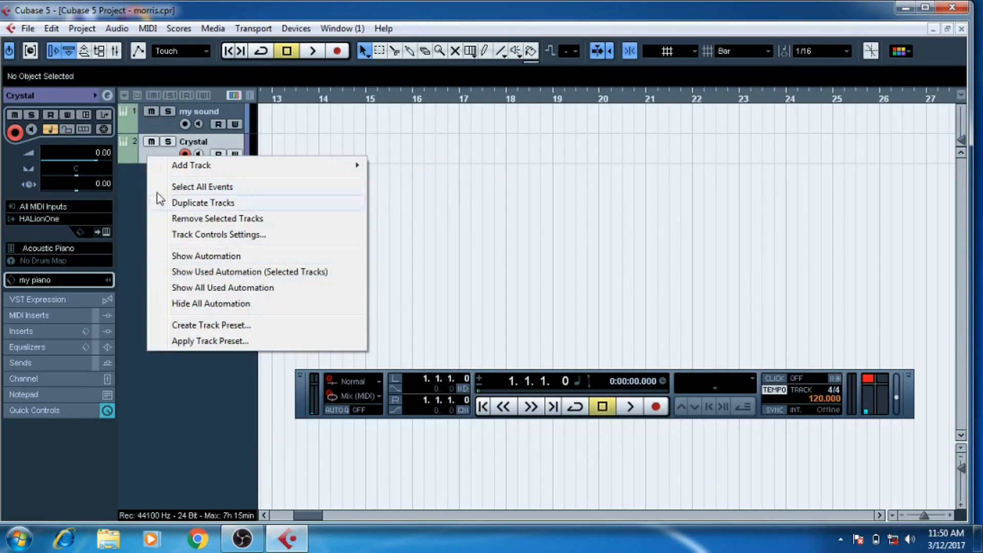
- Filter the presets to the Piano category instead of Musical FX and add an instrument track with the Grand Piano preset
right_click(143, 241)
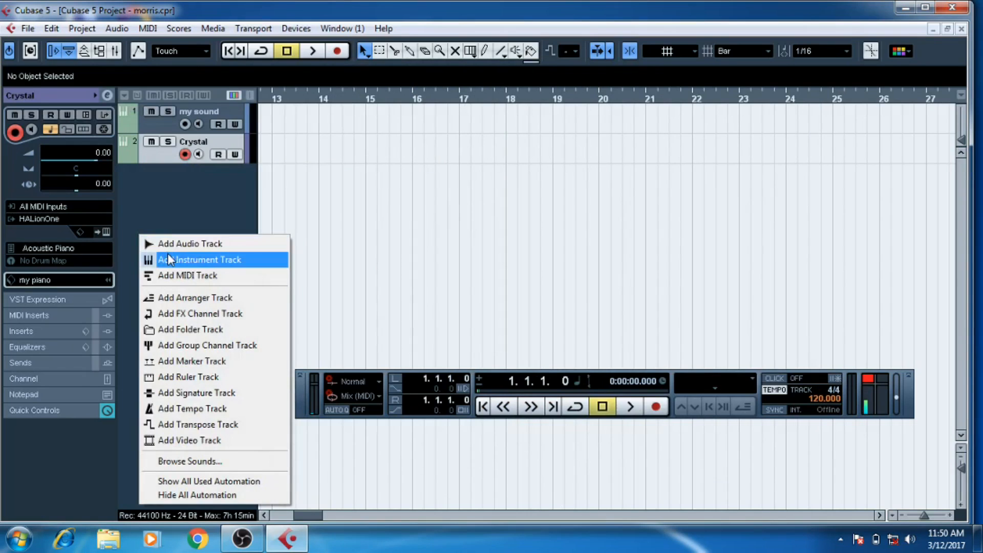
left_click(168, 256)
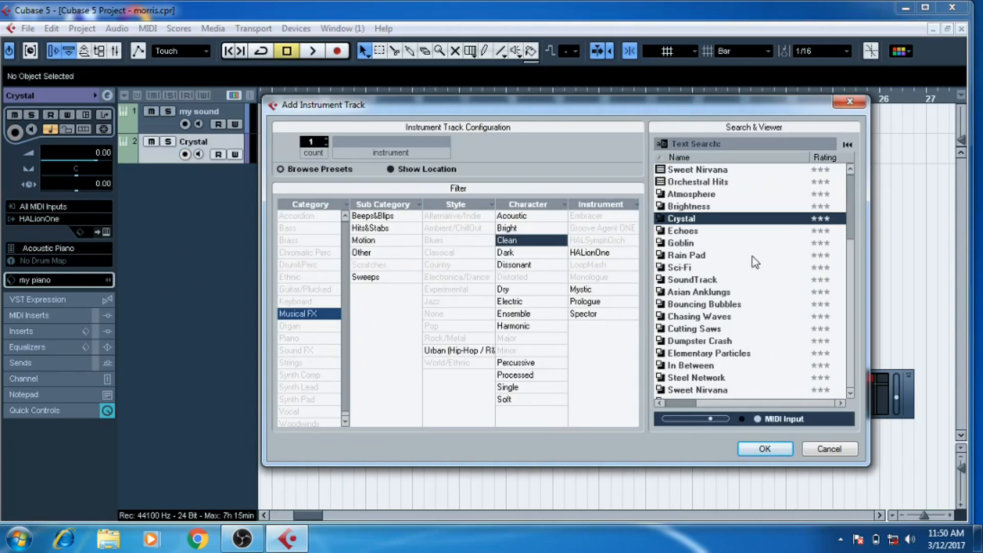
left_click(298, 318)
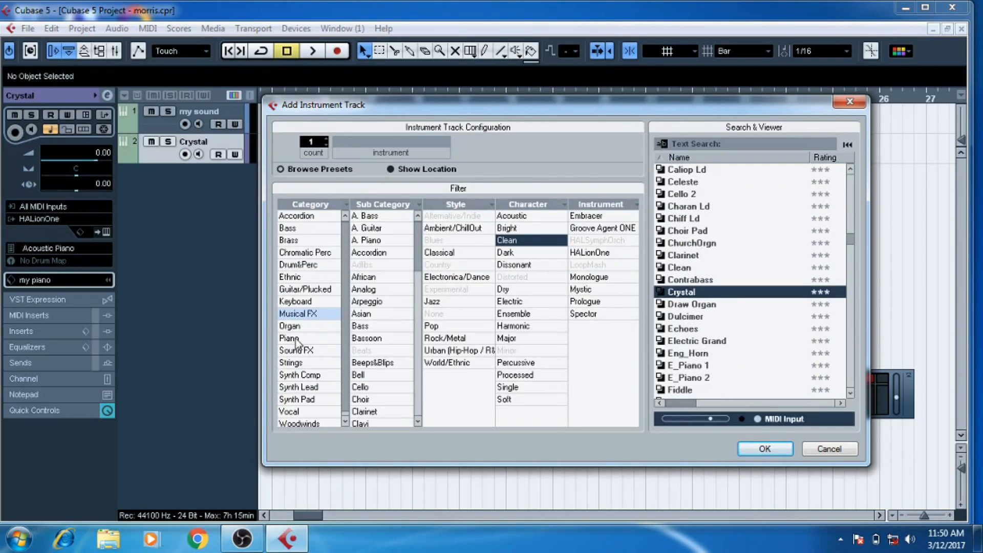
left_click(296, 339)
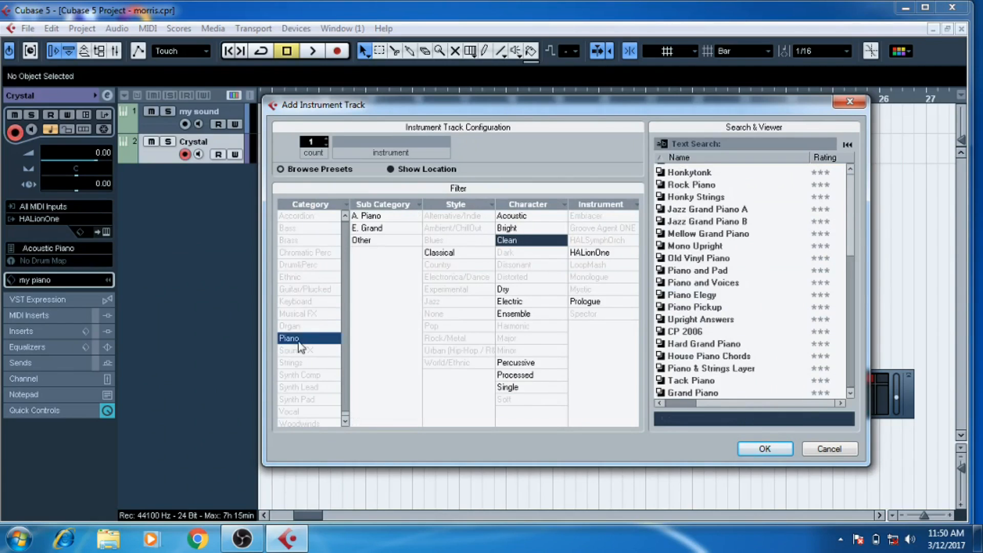
right_click(701, 392)
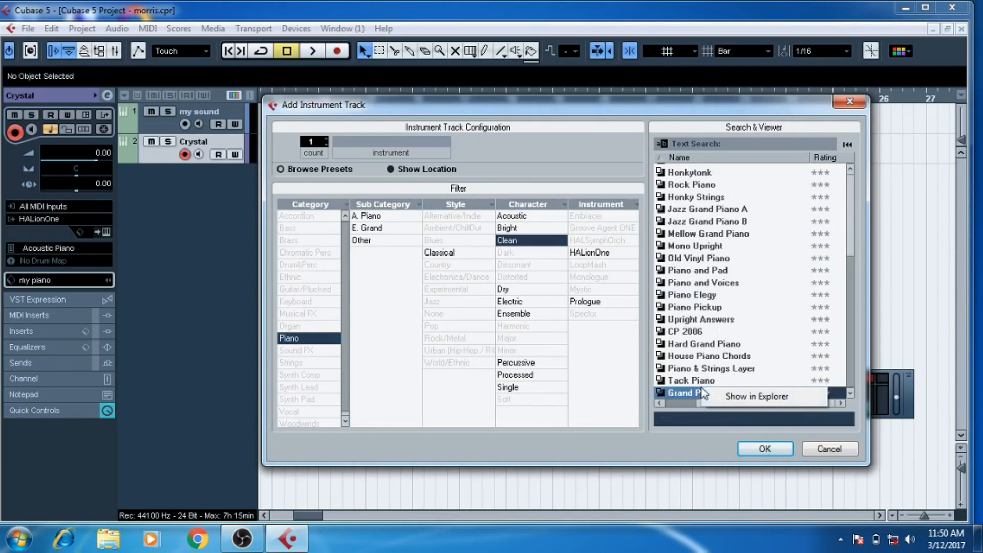
left_click(767, 461)
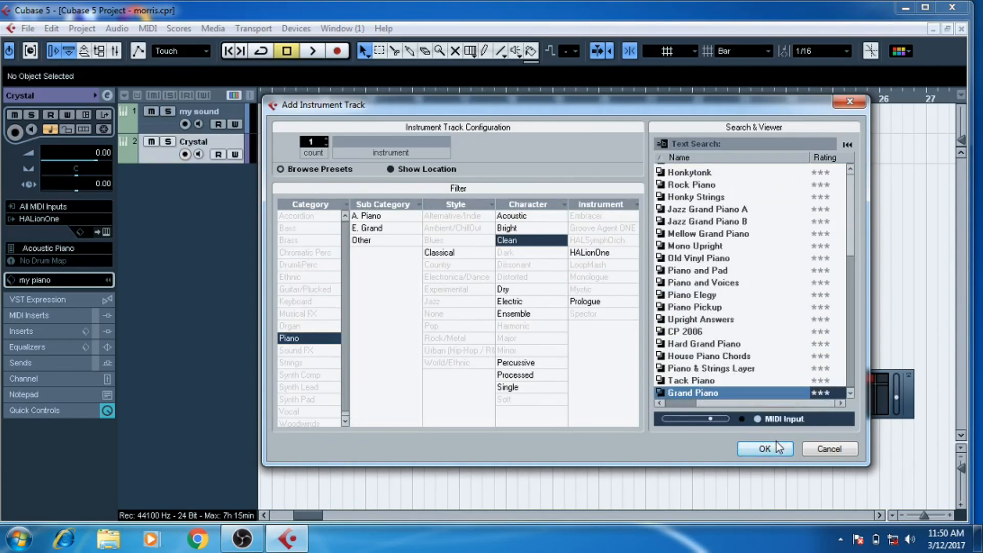
left_click(742, 447)
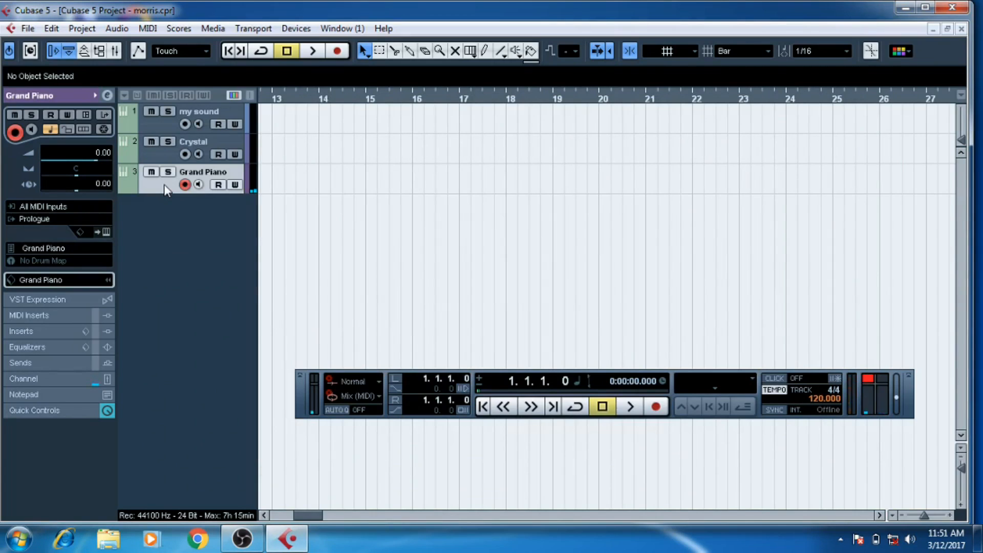
- Start creating a track preset from the Grand Piano track and set its category to Piano
right_click(164, 184)
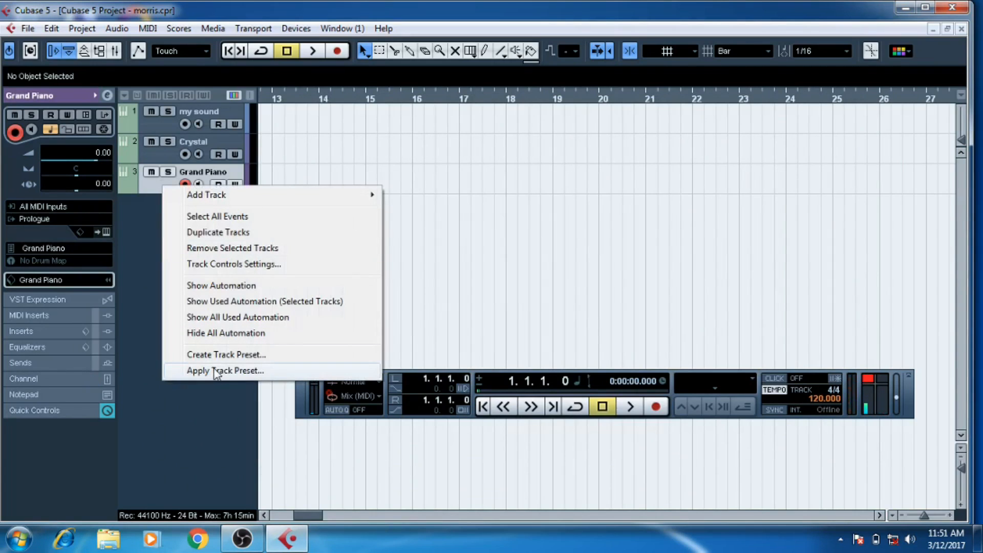
left_click(225, 354)
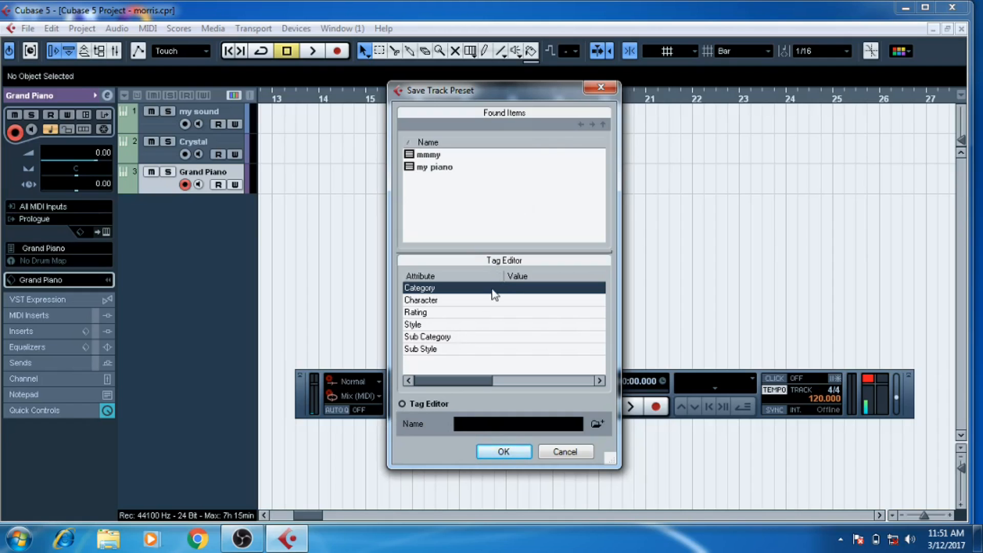
left_click(506, 290)
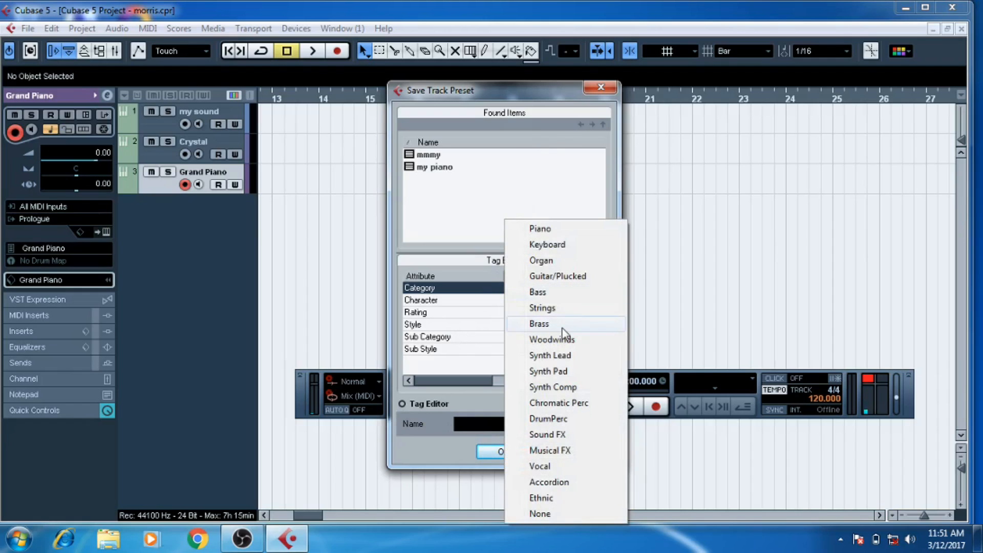
left_click(566, 230)
- Set the new preset's character to Single and its rating to four stars
left_click(532, 307)
left_click(532, 306)
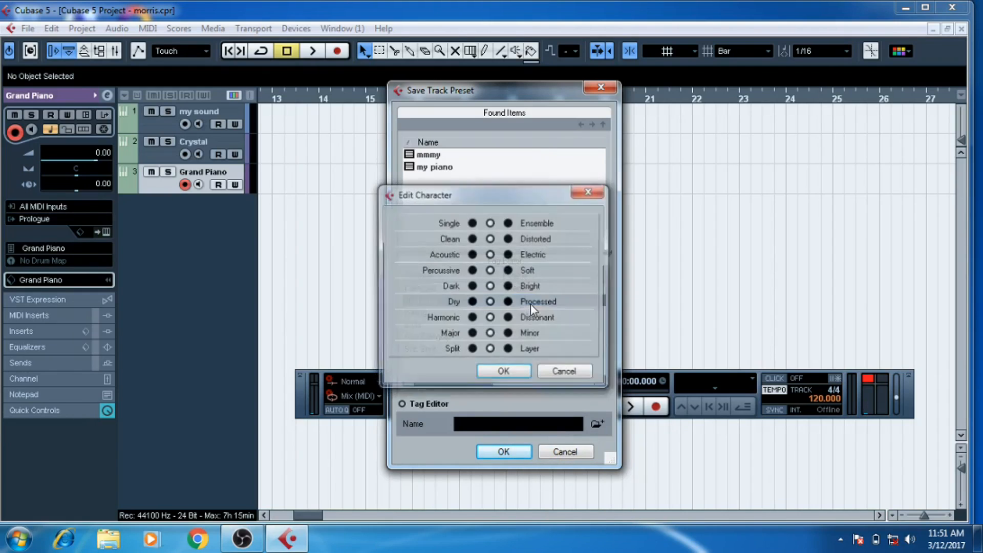
left_click(472, 224)
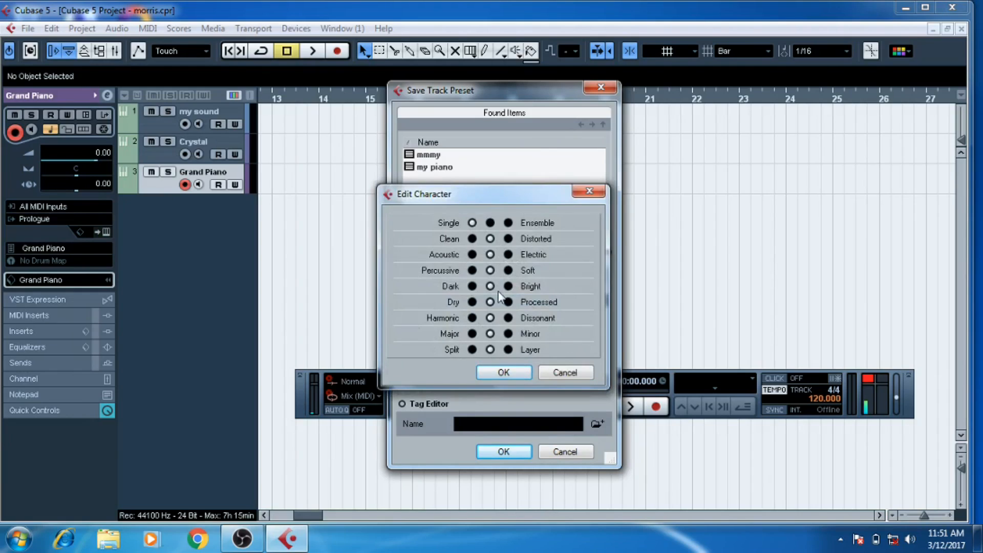
left_click(510, 372)
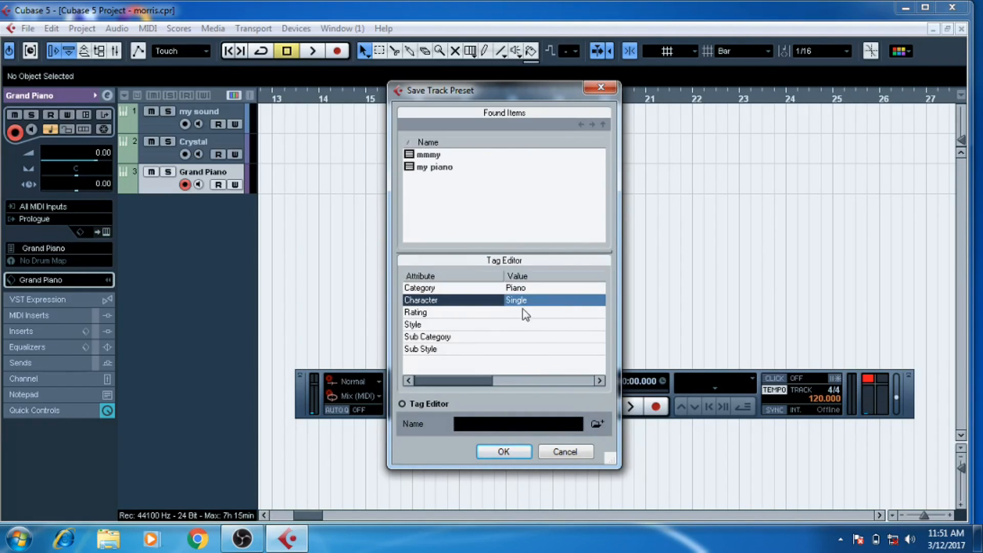
left_click(523, 311)
left_click(522, 324)
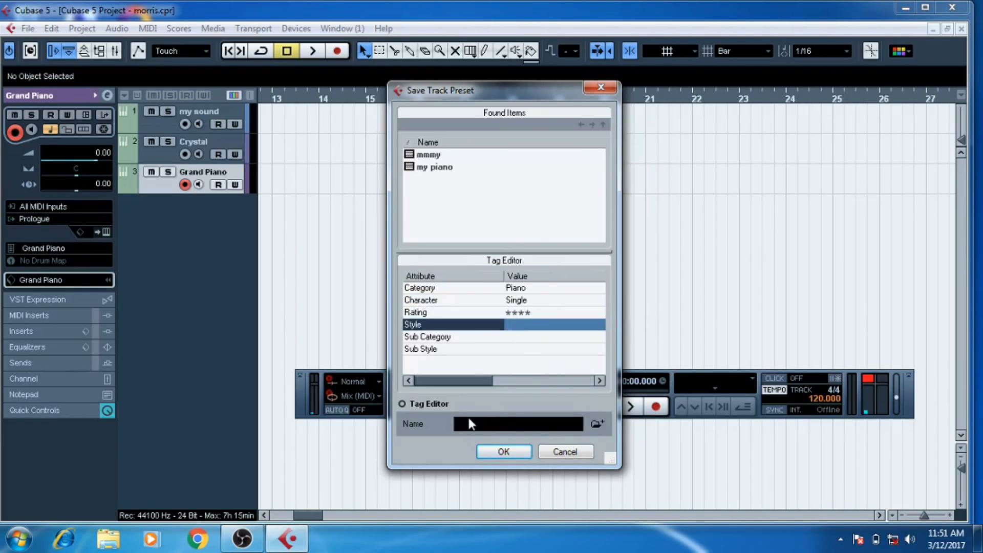
left_click(488, 350)
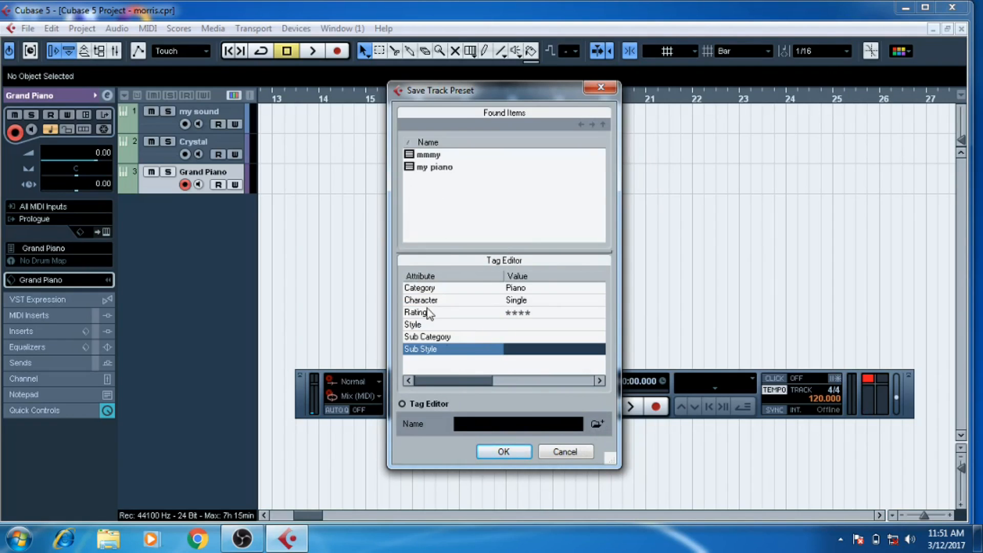
- Name the track preset "new piano" and save it
left_click(504, 453)
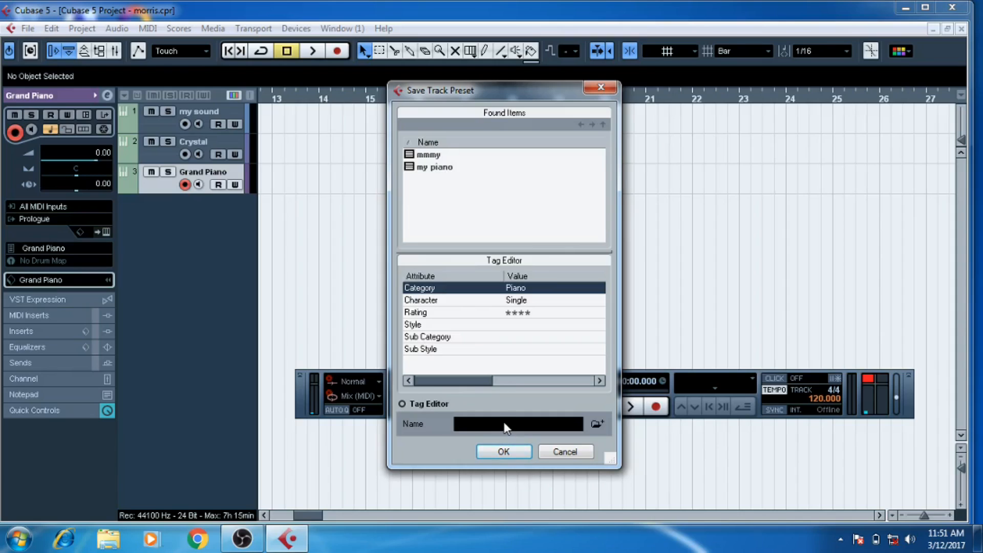
left_click(506, 425)
type("new piano")
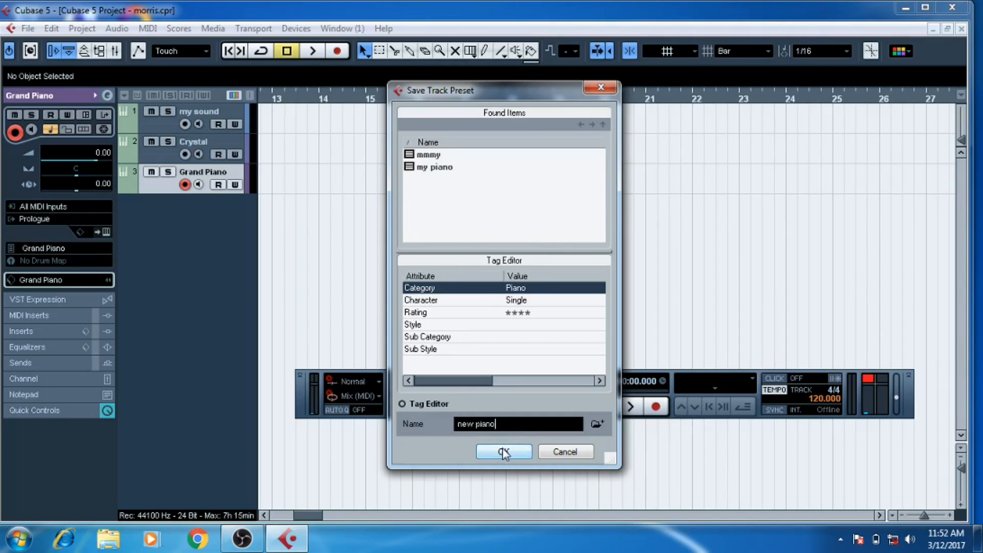
left_click(504, 452)
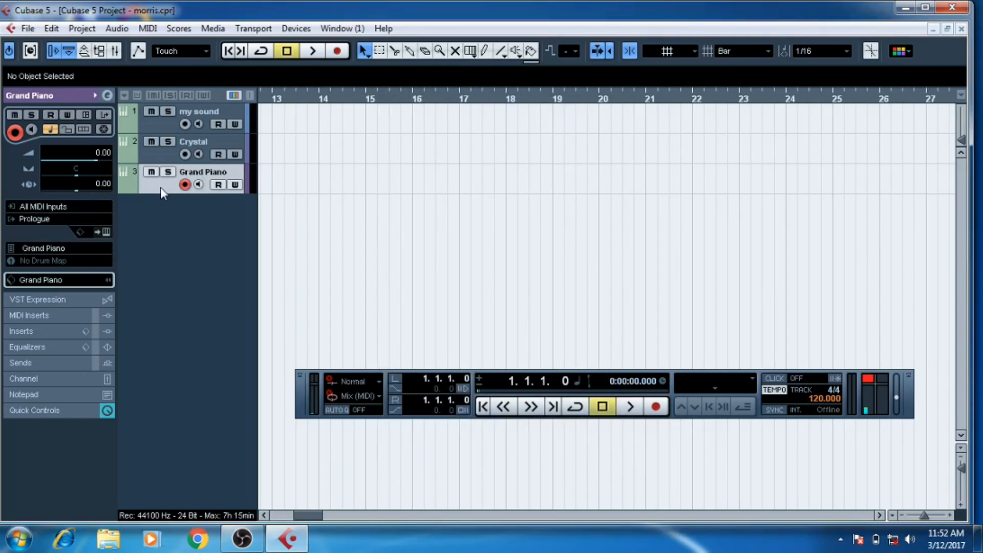
- Apply the "my piano" track preset to the Crystal track again
right_click(207, 140)
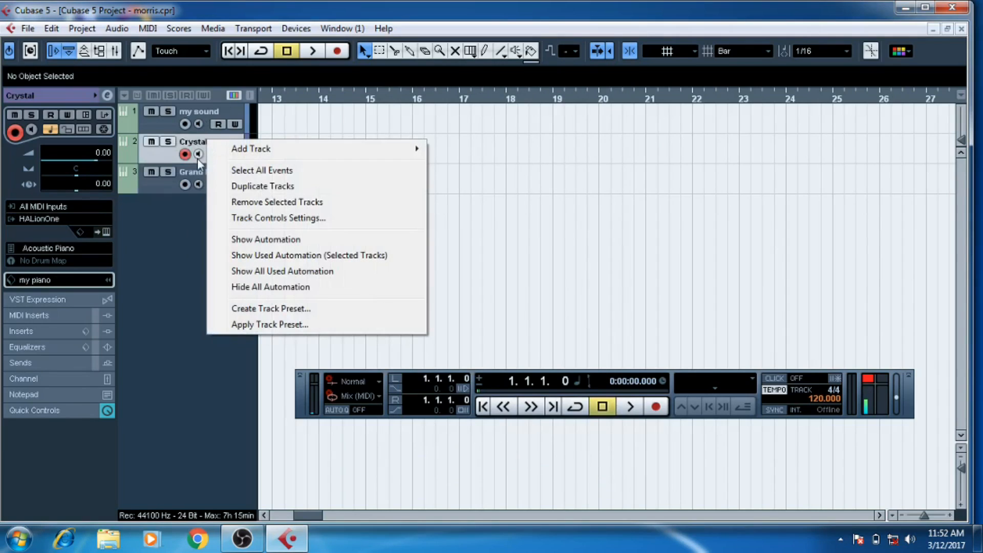
left_click(288, 323)
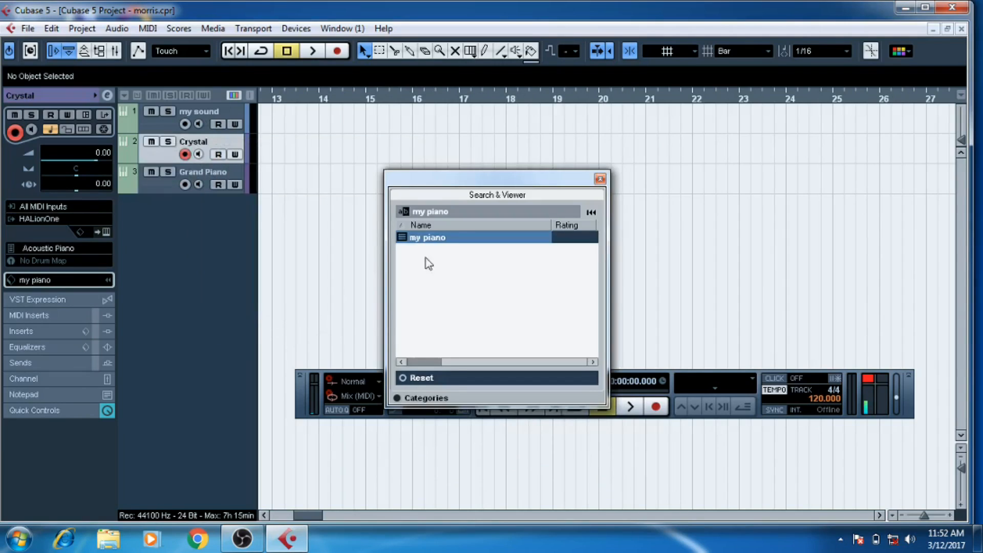
double_click(453, 242)
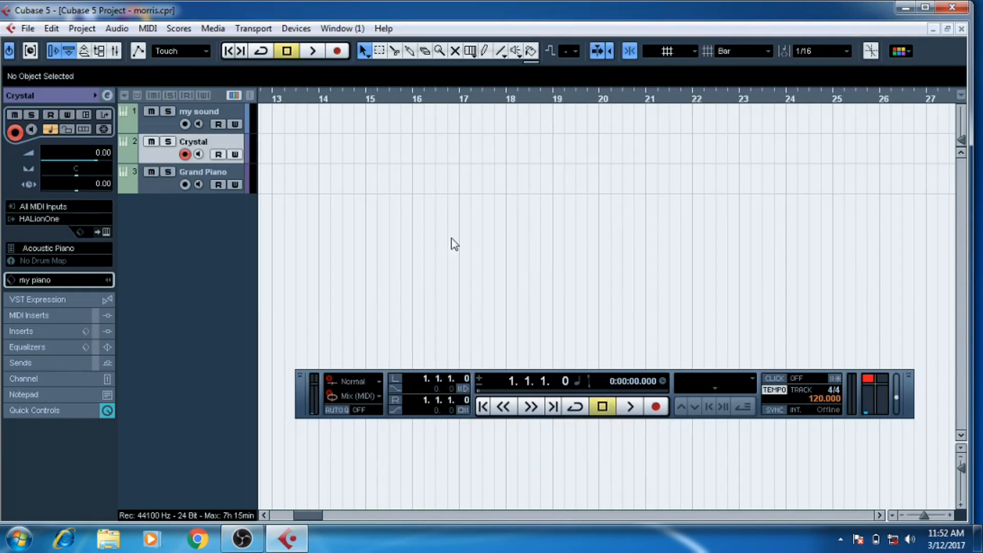